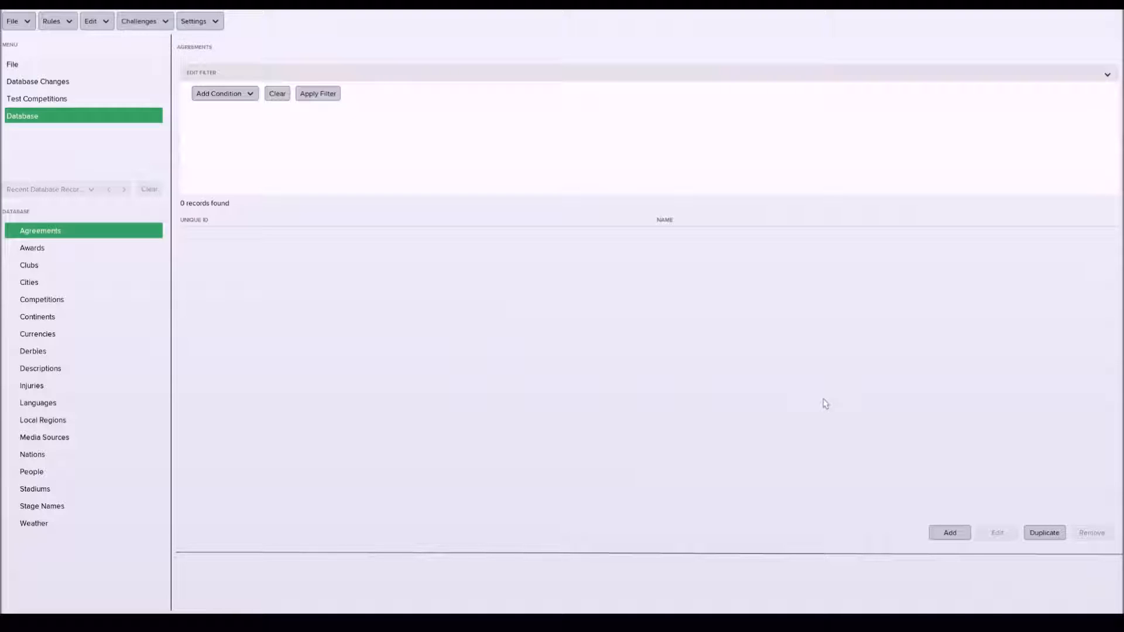
{"action": "left_click", "coordinate": [52, 22]}
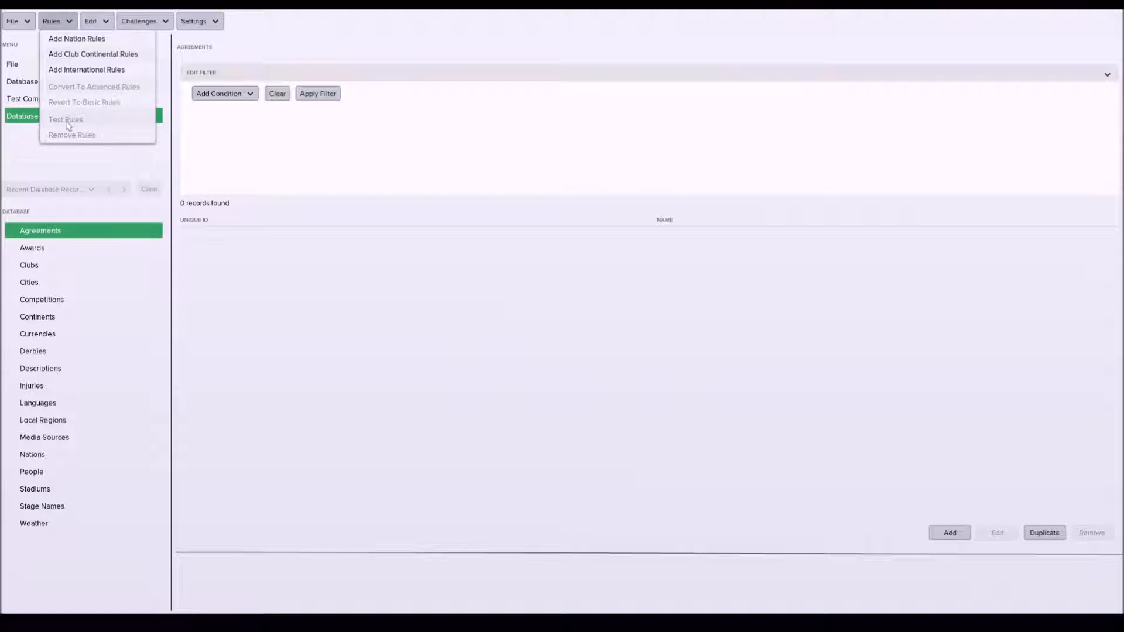
{"action": "left_click", "coordinate": [262, 276]}
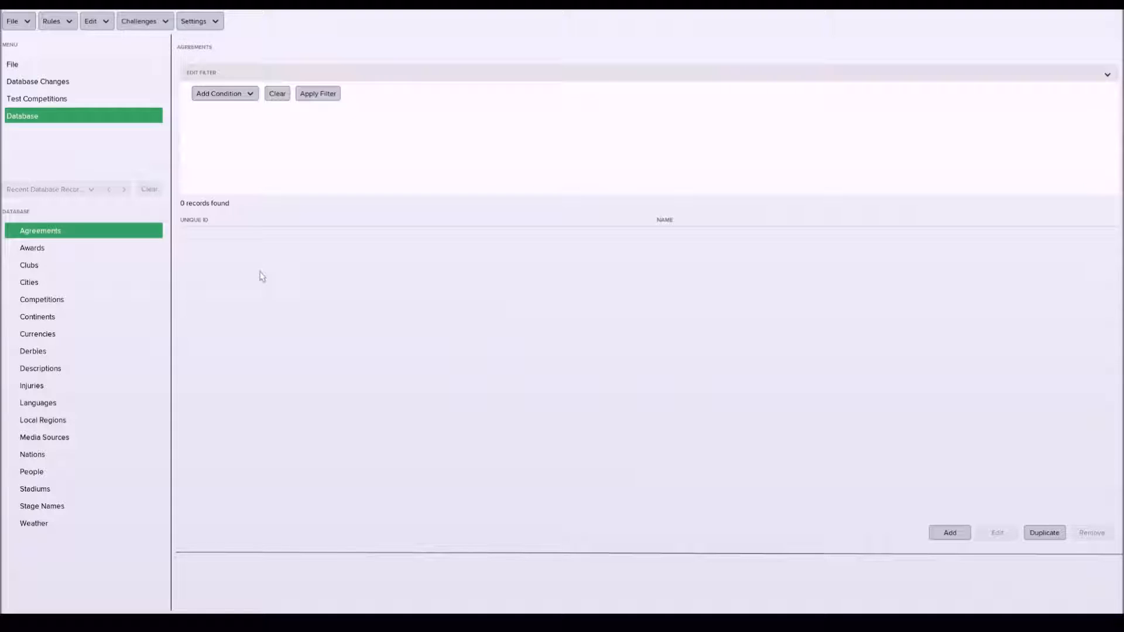
{"action": "left_click", "coordinate": [24, 26]}
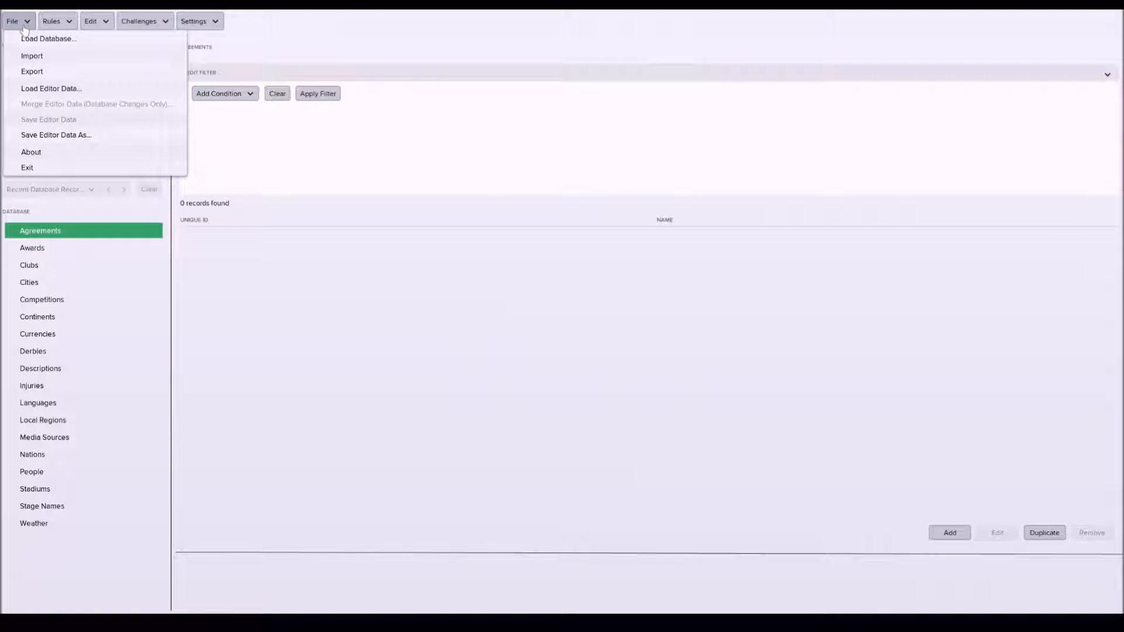
{"action": "left_click", "coordinate": [24, 26]}
{"action": "left_click", "coordinate": [58, 22]}
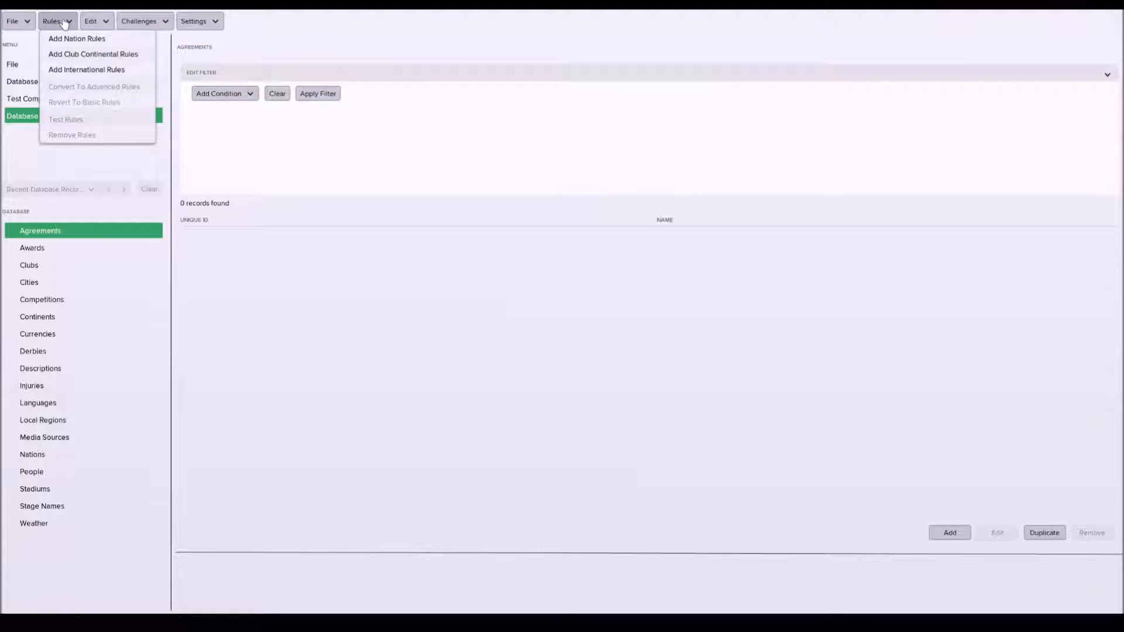
{"action": "left_click", "coordinate": [97, 23]}
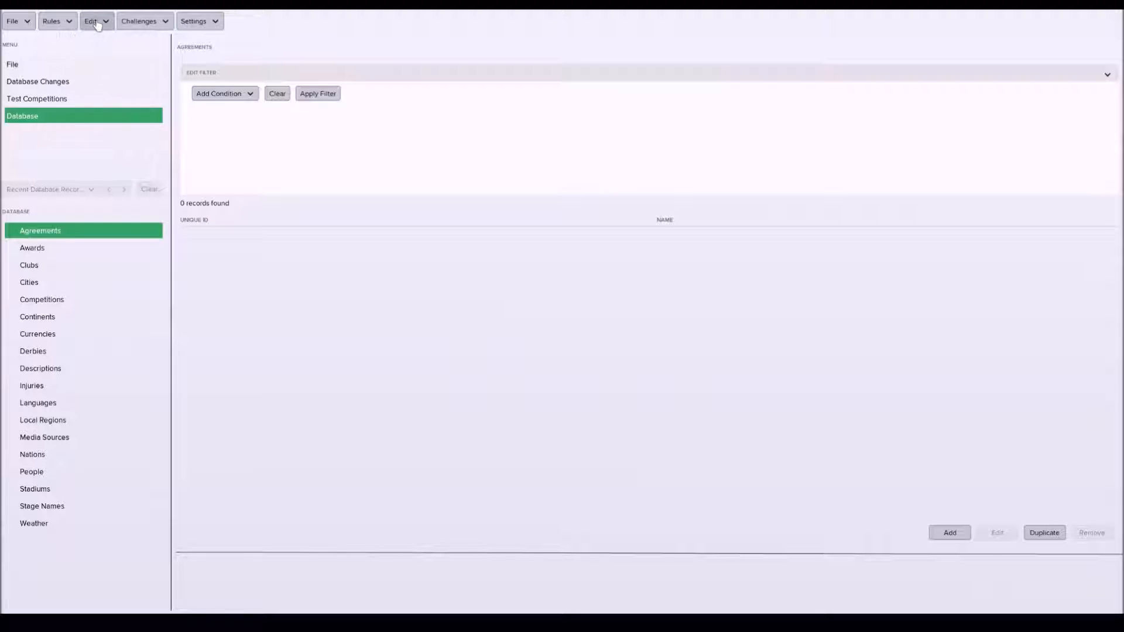
{"action": "left_click", "coordinate": [97, 24]}
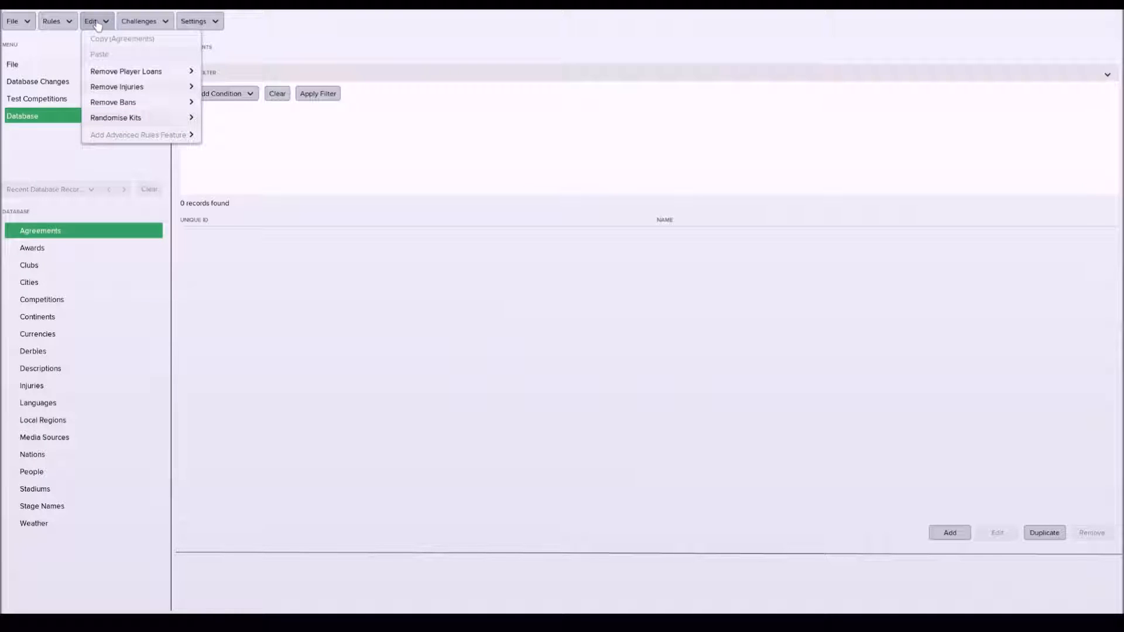
{"action": "left_click", "coordinate": [140, 24]}
{"action": "left_click", "coordinate": [140, 23]}
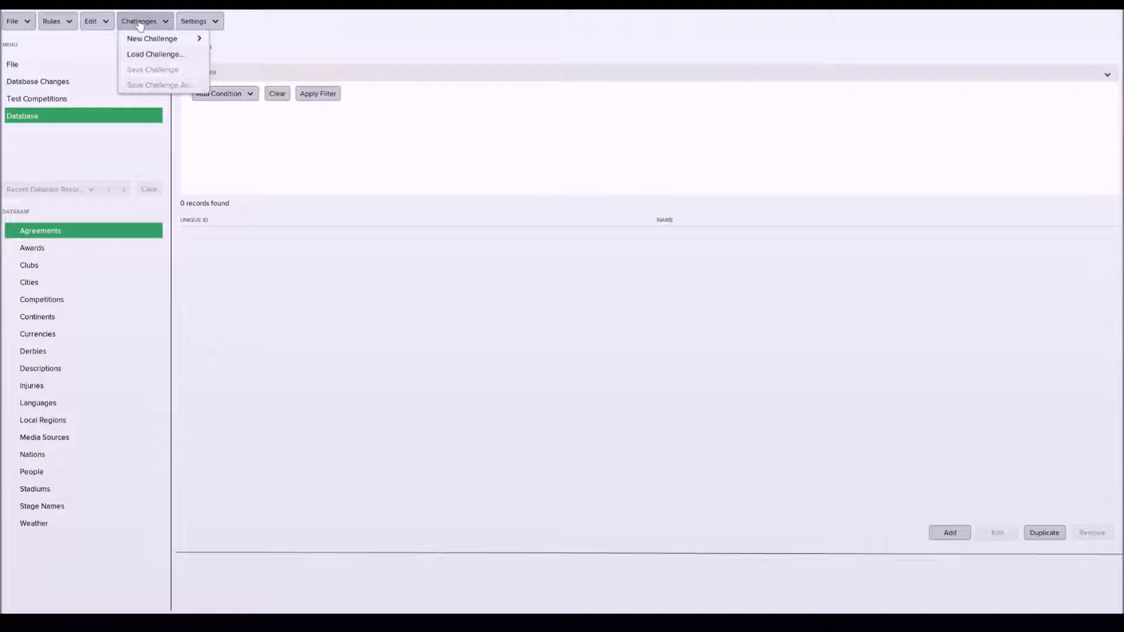
{"action": "left_click", "coordinate": [190, 26]}
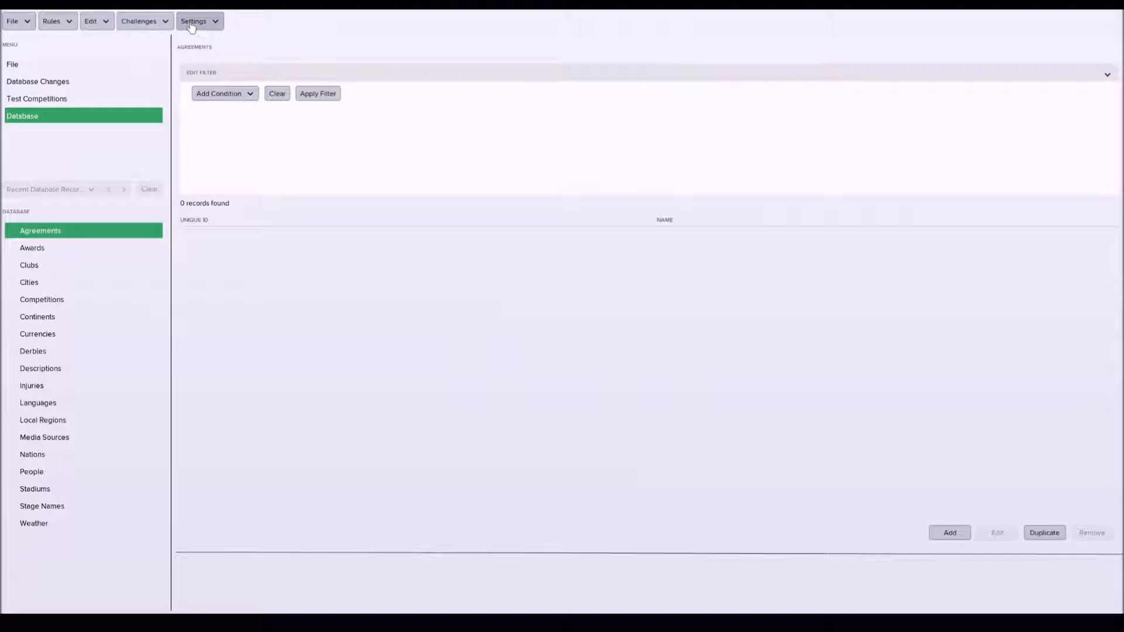
{"action": "left_click", "coordinate": [141, 23]}
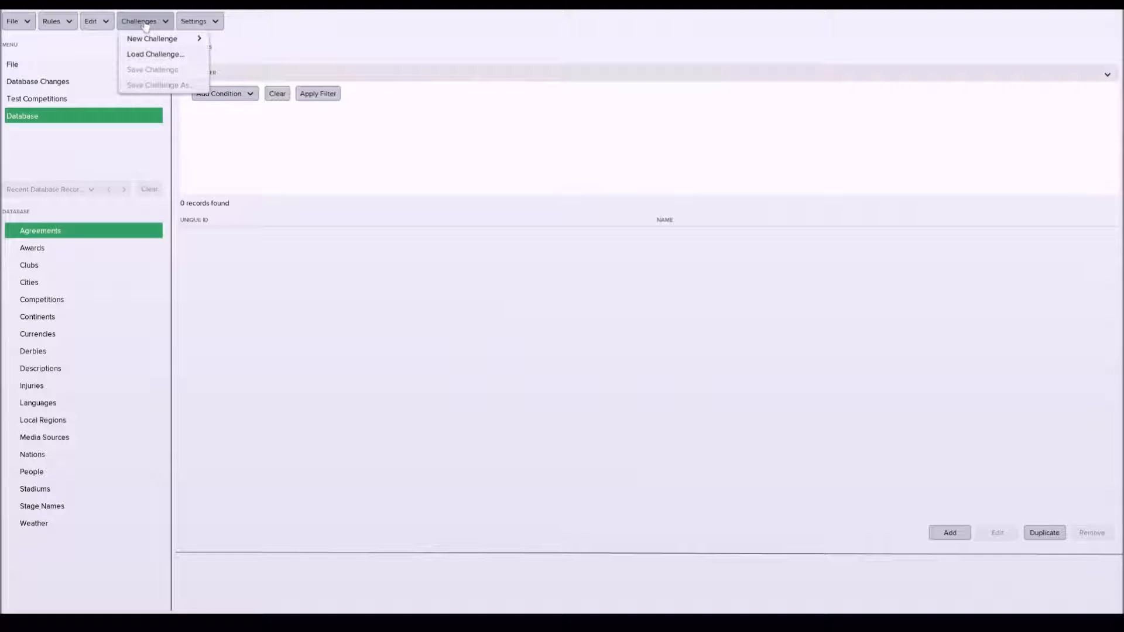
{"action": "left_click", "coordinate": [208, 25]}
{"action": "left_click", "coordinate": [208, 24]}
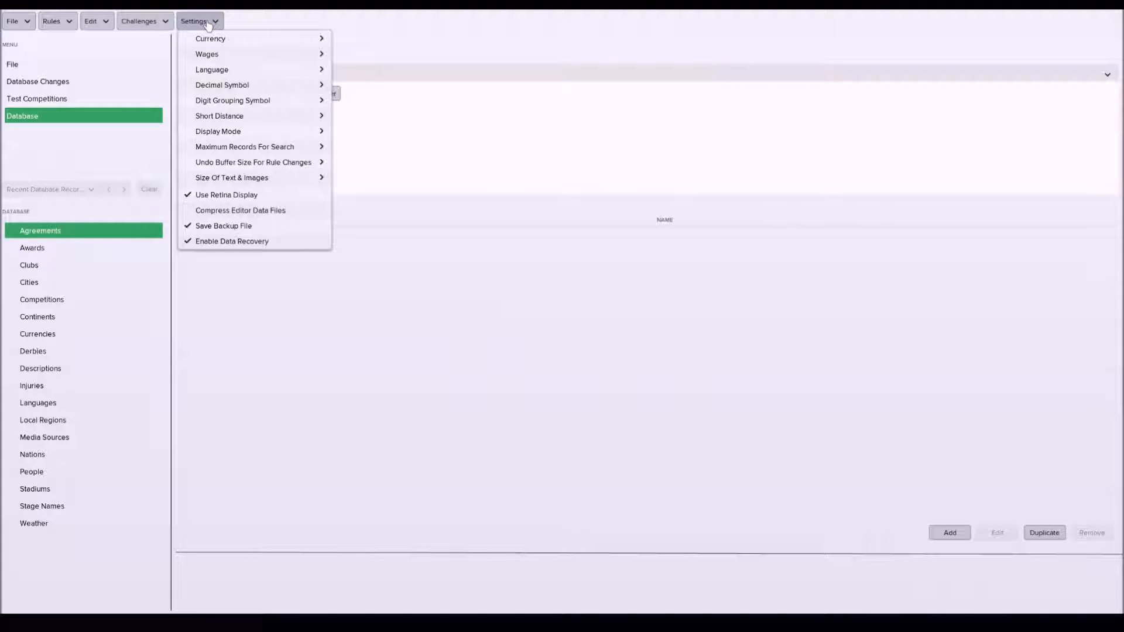
{"action": "left_click", "coordinate": [544, 349]}
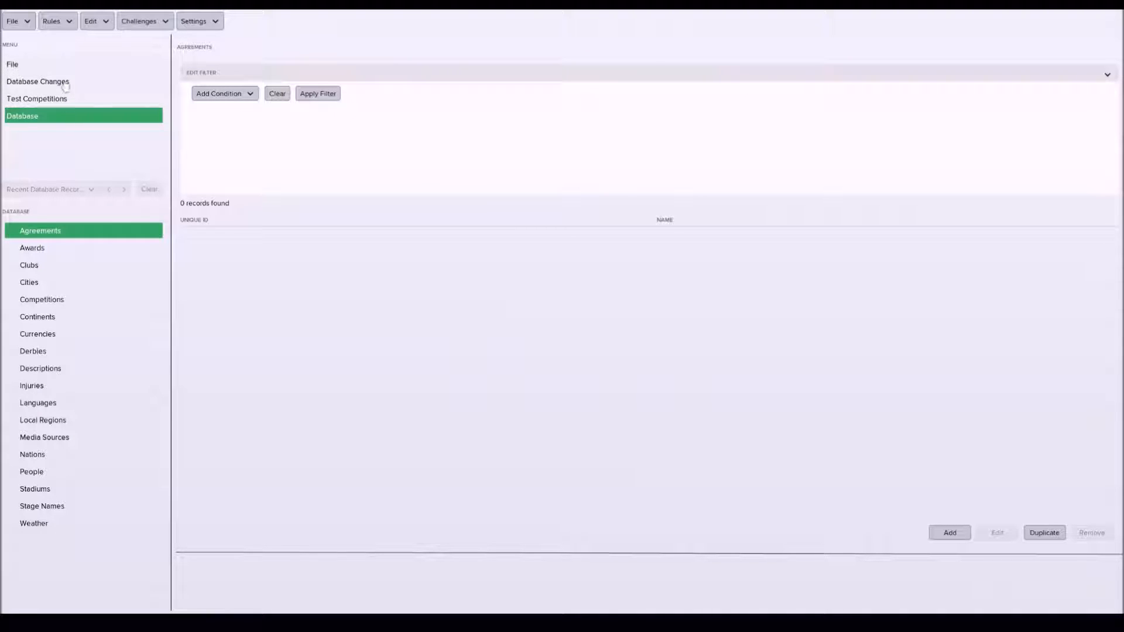
{"action": "left_click", "coordinate": [56, 28]}
{"action": "left_click", "coordinate": [60, 29]}
Review the File, Database Changes and Test Competitions sections of the editor.
{"action": "left_click", "coordinate": [92, 68]}
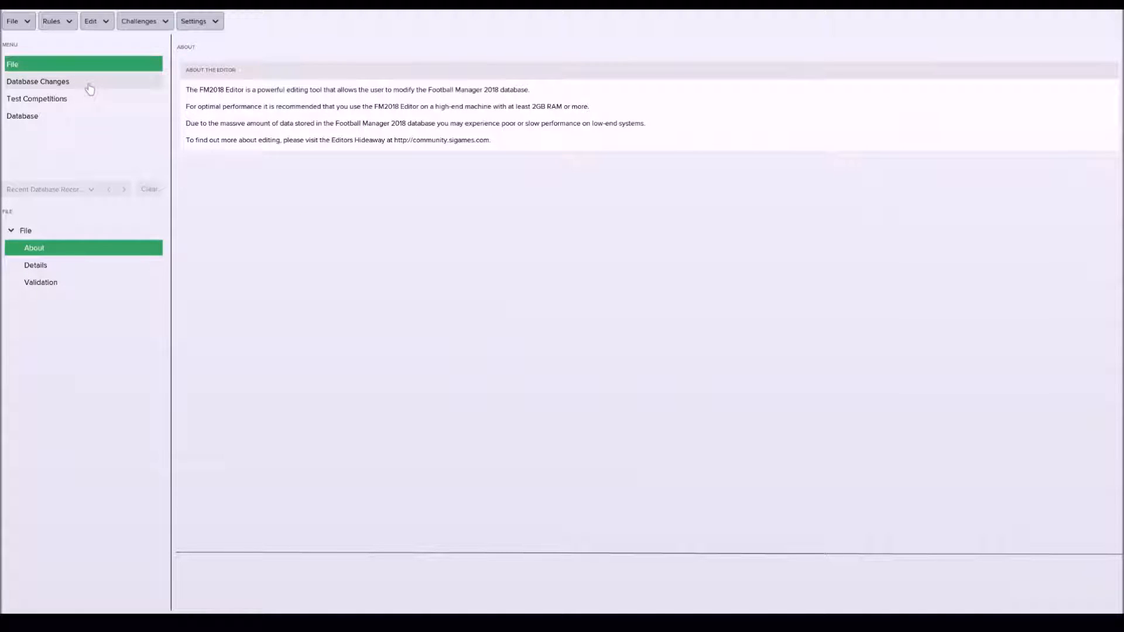
{"action": "left_click", "coordinate": [90, 88]}
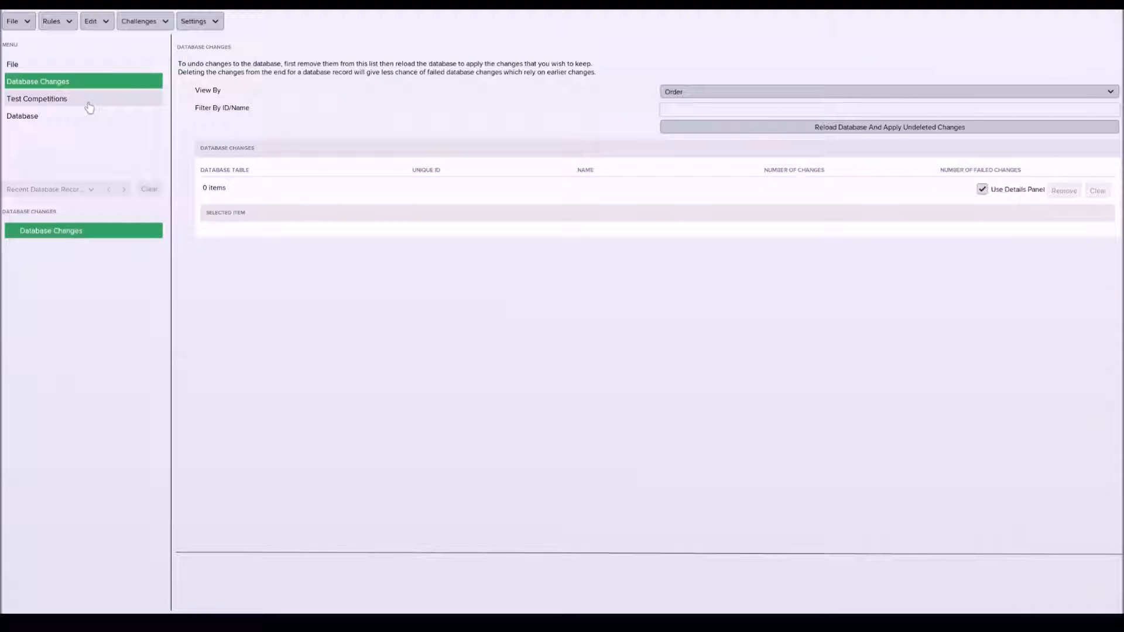
{"action": "left_click", "coordinate": [89, 106]}
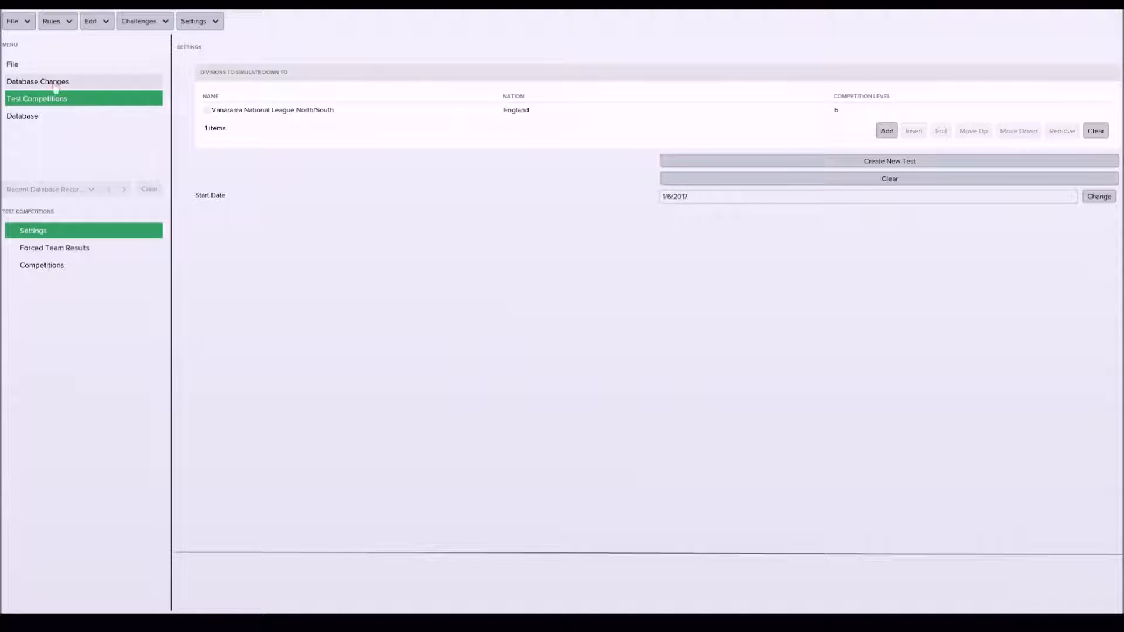
{"action": "left_click", "coordinate": [58, 24]}
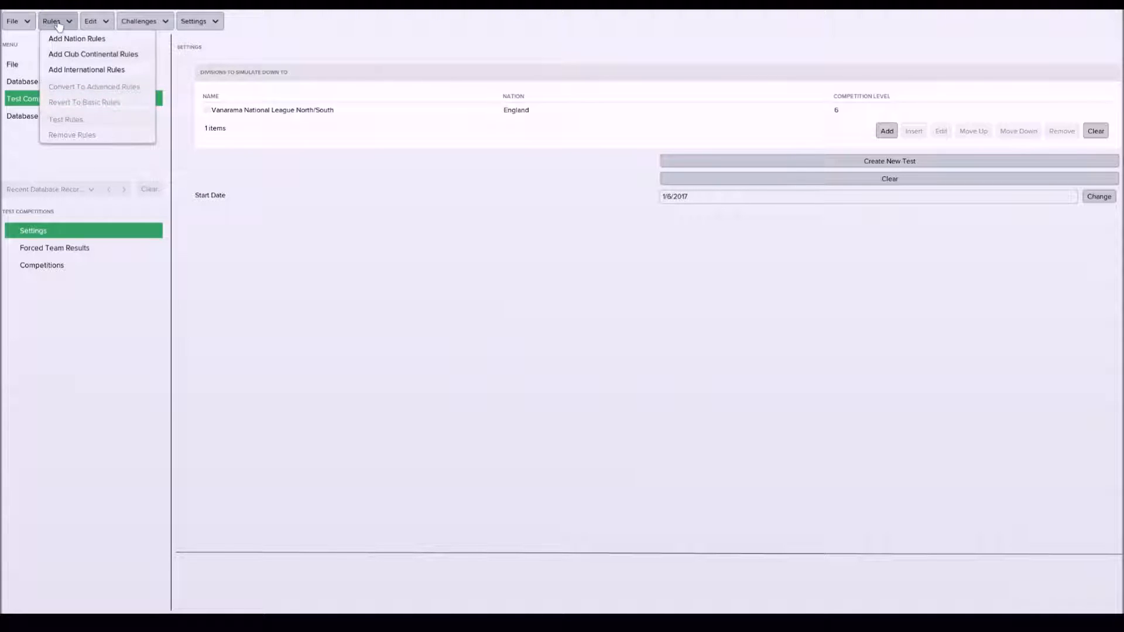
{"action": "left_click", "coordinate": [56, 22]}
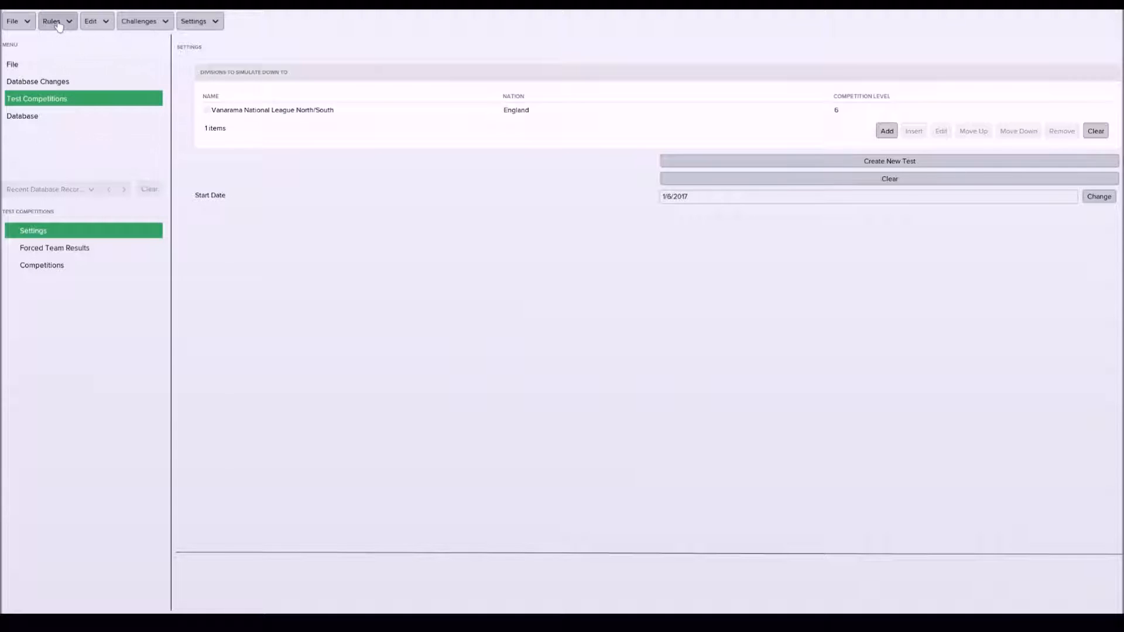
Filter the database's People records with a Name condition that contains "ronaldo".
{"action": "left_click", "coordinate": [60, 121]}
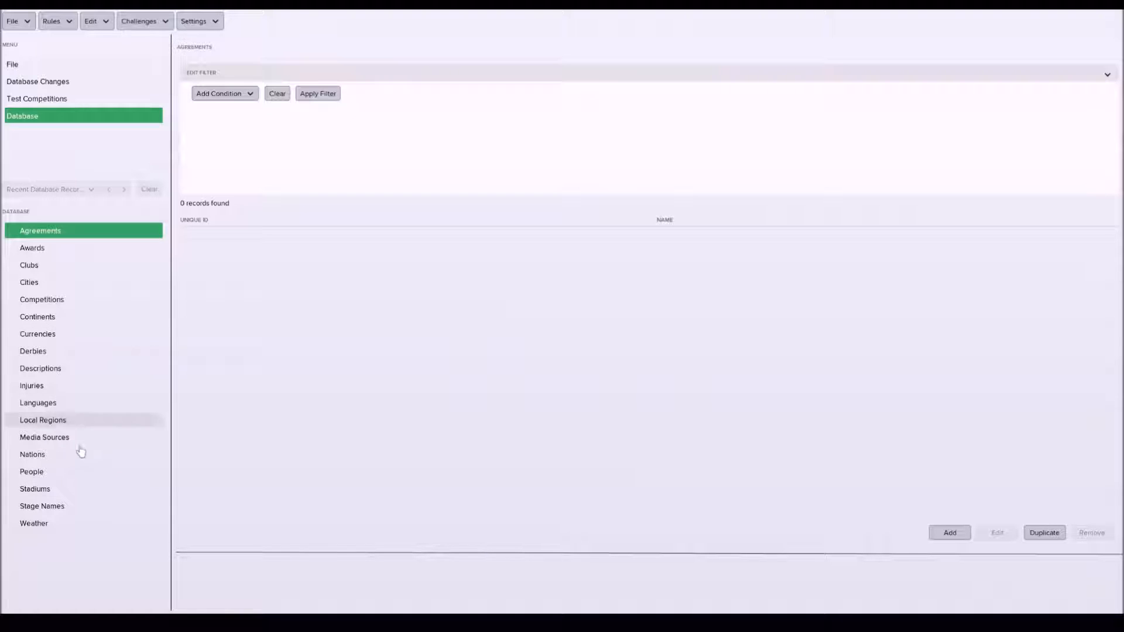
{"action": "left_click", "coordinate": [79, 477]}
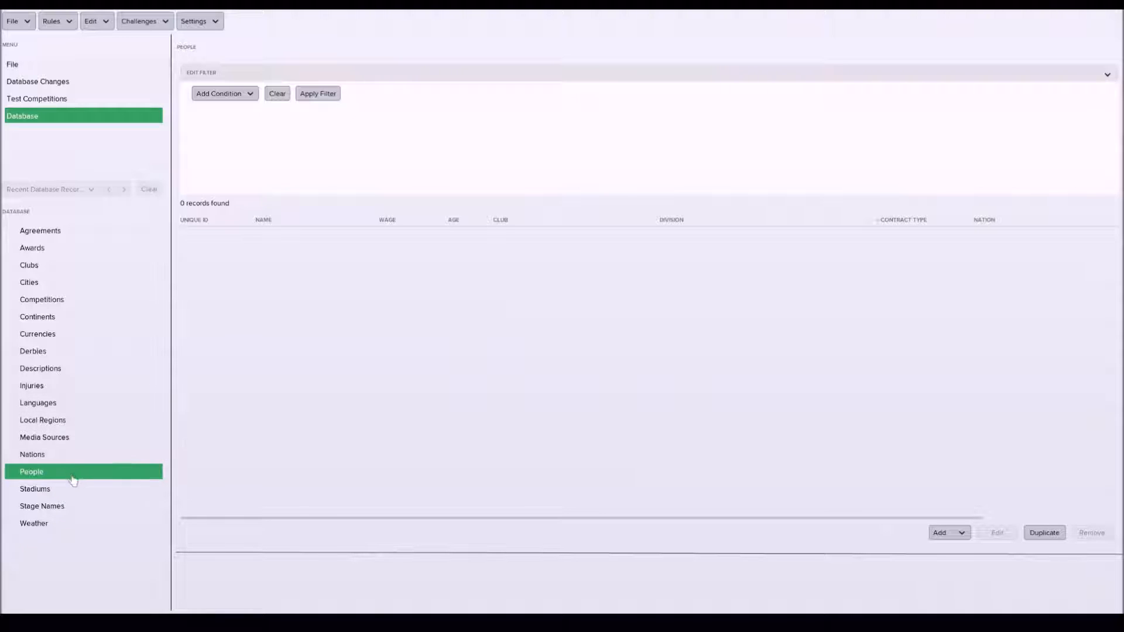
{"action": "left_click", "coordinate": [240, 95]}
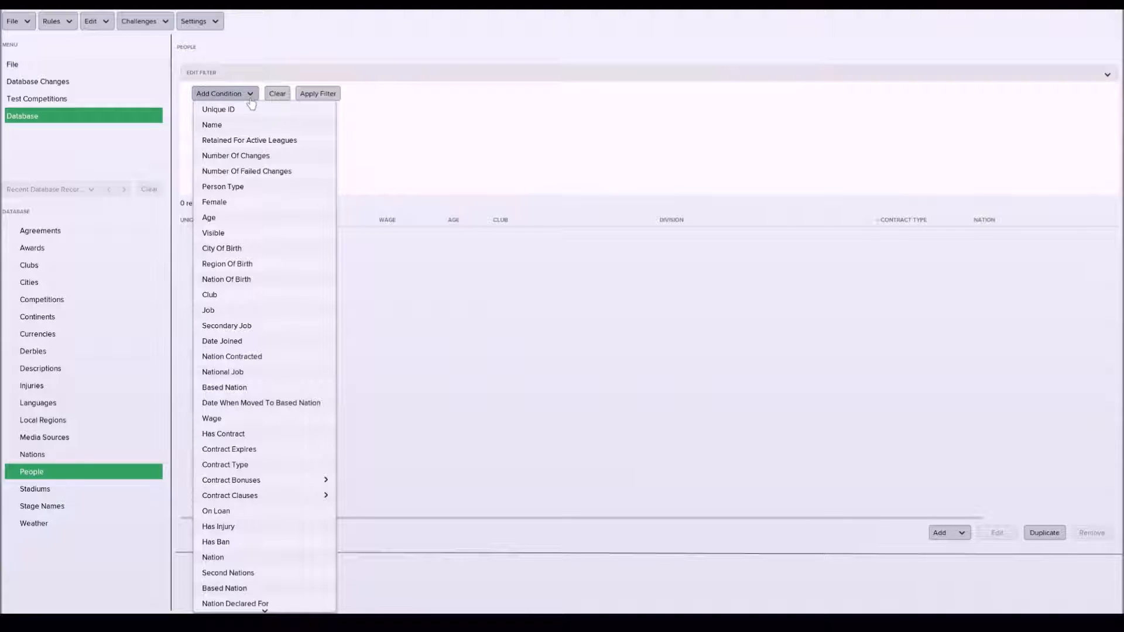
{"action": "left_click", "coordinate": [233, 130]}
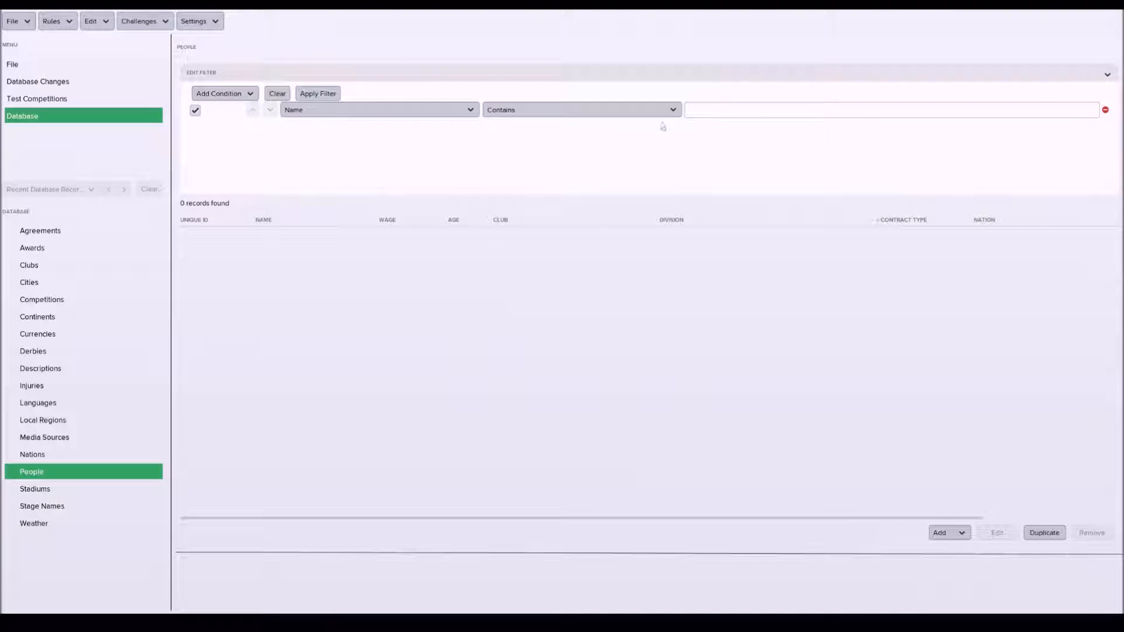
{"action": "left_click", "coordinate": [767, 116]}
{"action": "type", "text": "ronaldo"}
{"action": "key", "text": "Return"}
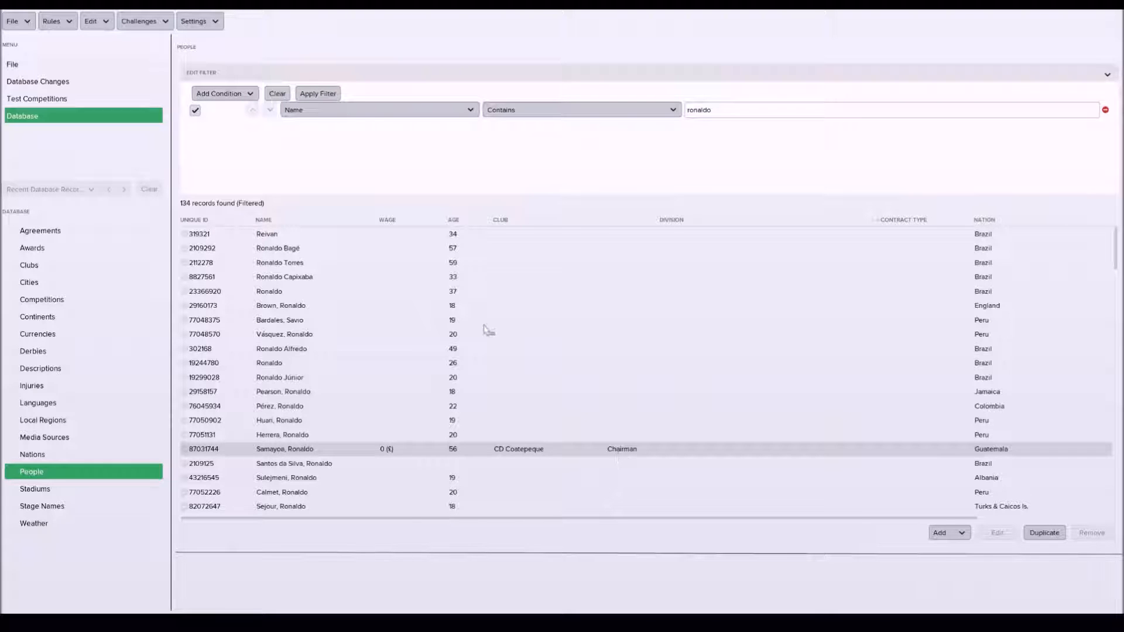
Add a Person Type is Player condition to the people filter and apply it.
{"action": "left_click", "coordinate": [238, 95]}
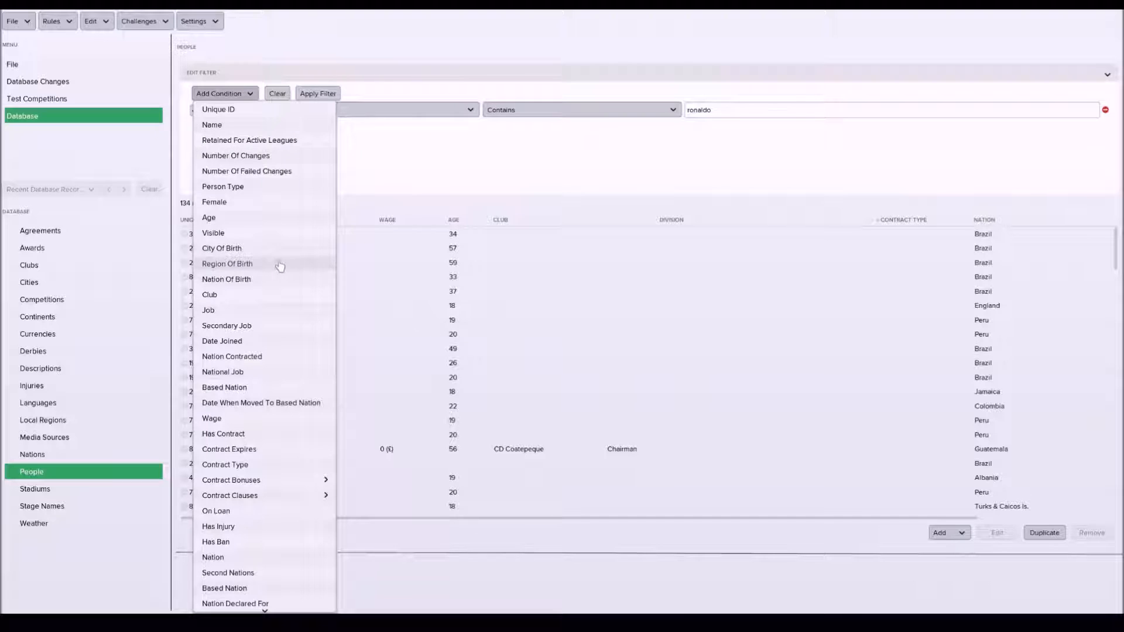
{"action": "scroll", "coordinate": [280, 267], "scroll_direction": "down", "scroll_amount": 1}
{"action": "scroll", "coordinate": [276, 264], "scroll_direction": "up", "scroll_amount": 1}
{"action": "left_click", "coordinate": [251, 187]}
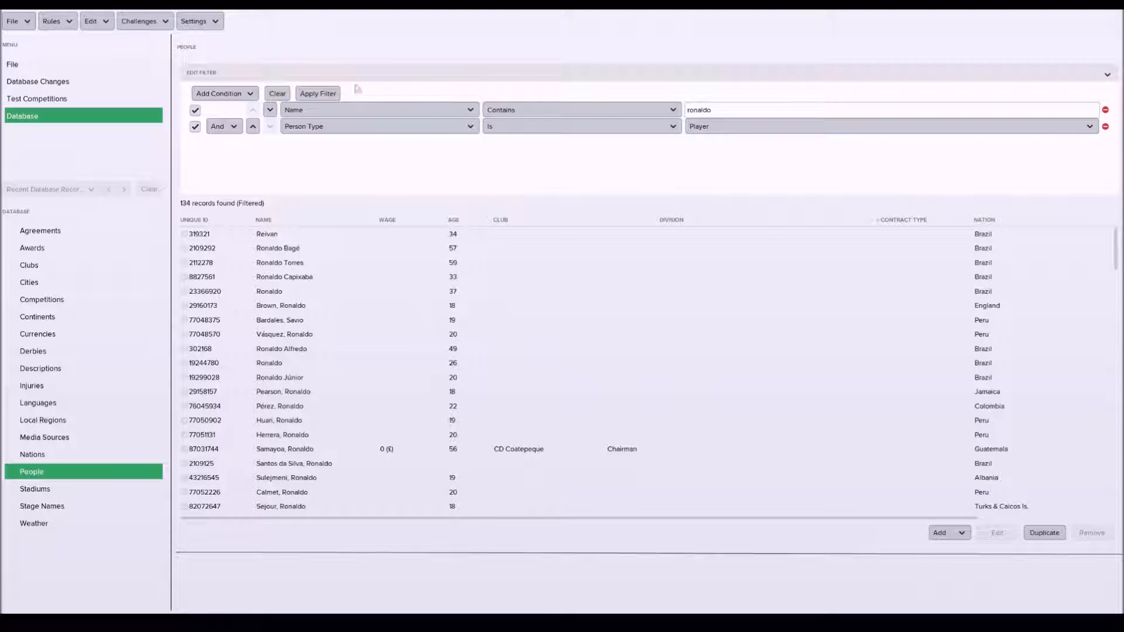
{"action": "left_click", "coordinate": [327, 94]}
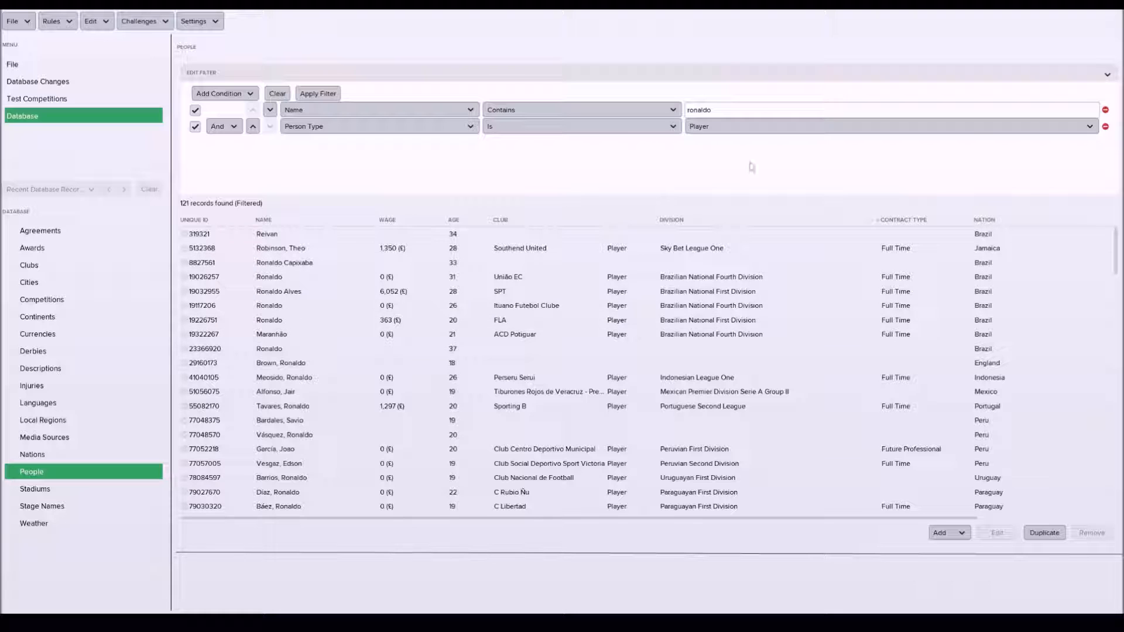
{"action": "double_click", "coordinate": [298, 251]}
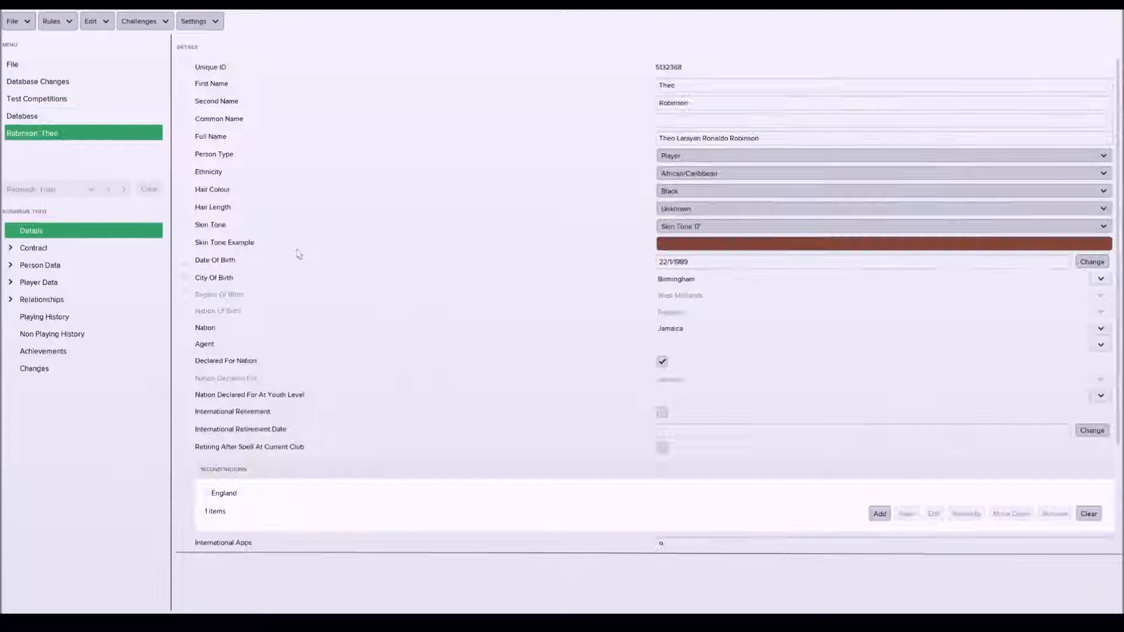
{"action": "double_click", "coordinate": [713, 138]}
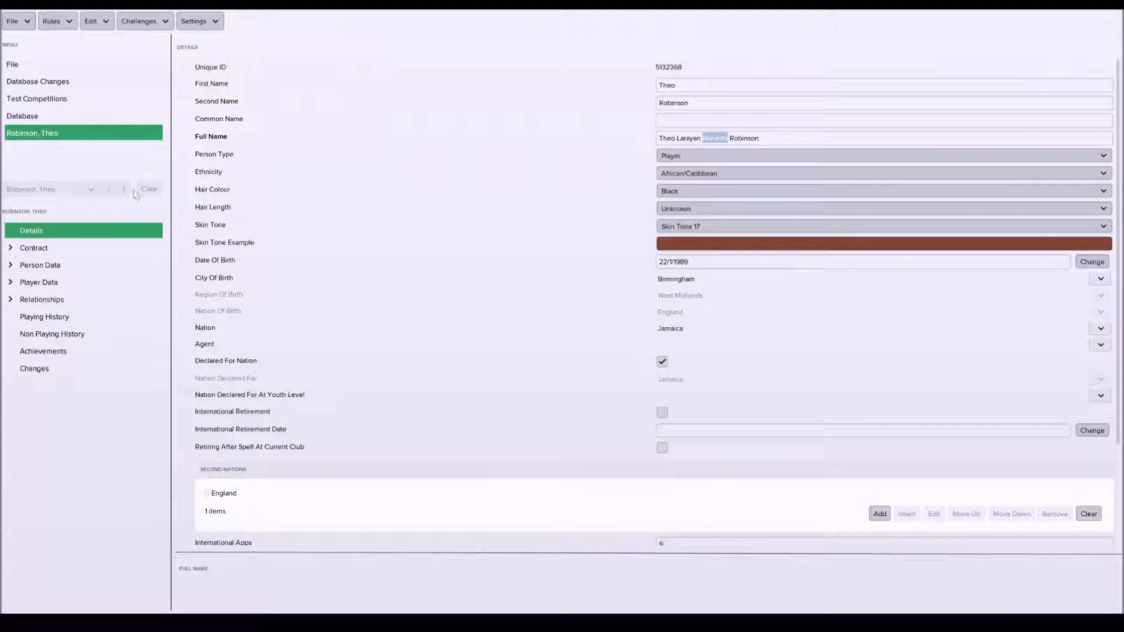
{"action": "left_click", "coordinate": [34, 123]}
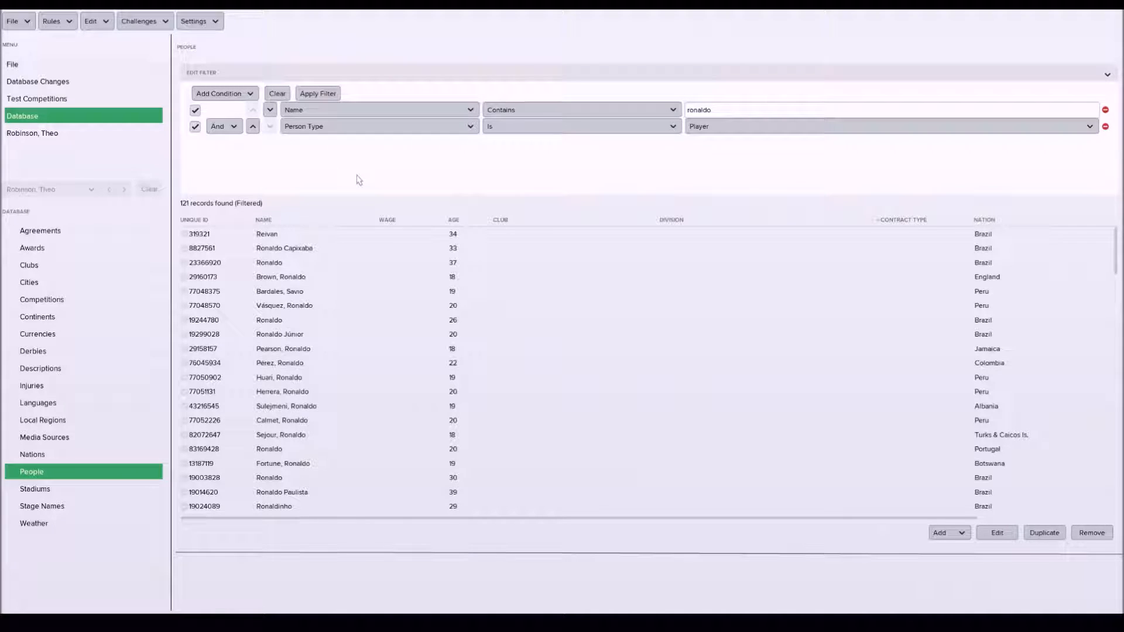
Narrow the people filter with a Club condition that contains "madrid".
{"action": "left_click", "coordinate": [233, 97]}
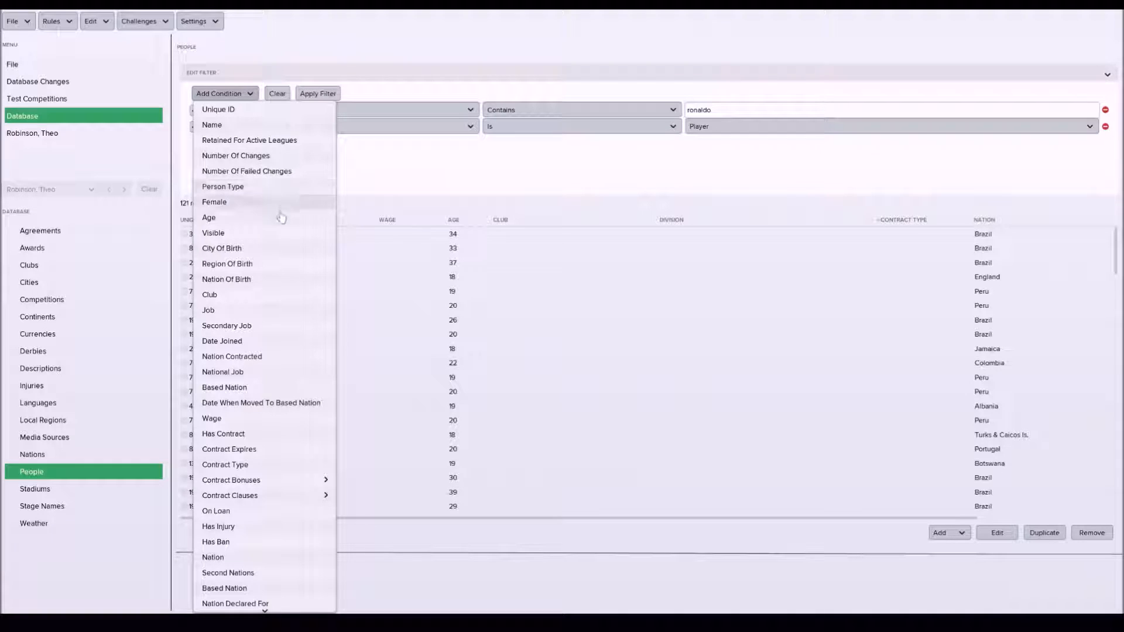
{"action": "left_click", "coordinate": [254, 294]}
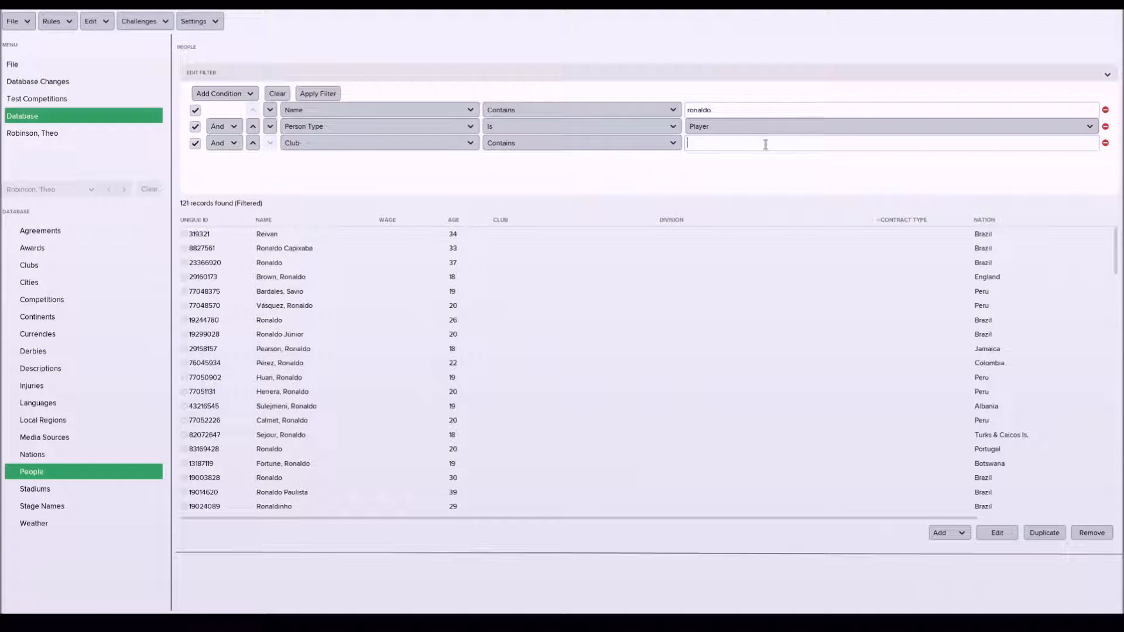
{"action": "type", "text": "madrid"}
{"action": "key", "text": "Return"}
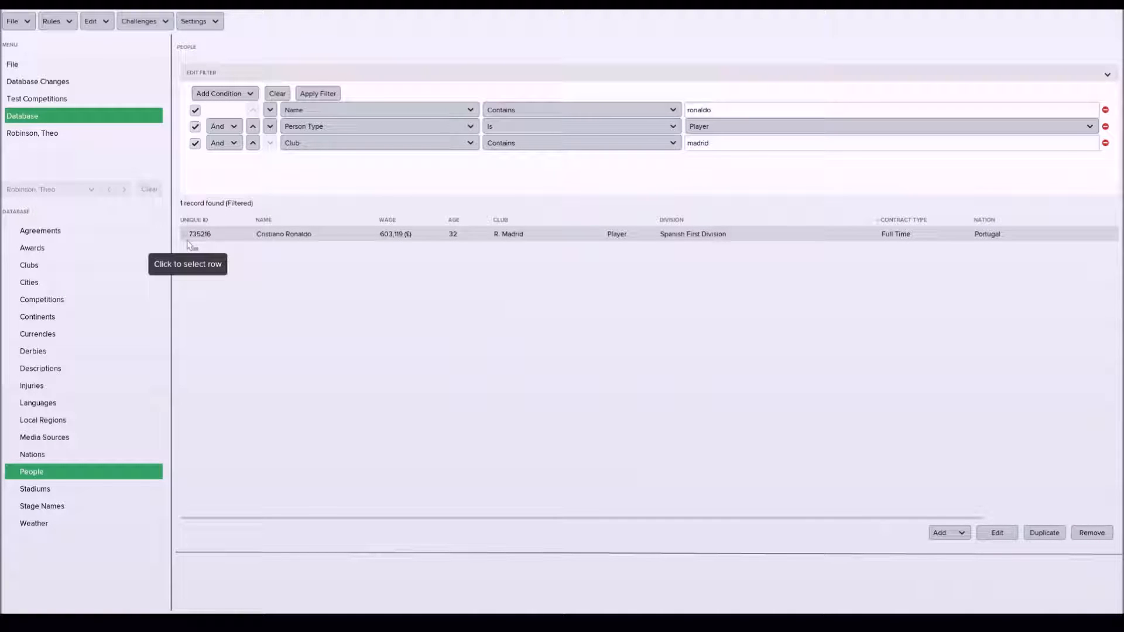
Set the second name in Cristiano Ronaldo's record to Bob.
{"action": "double_click", "coordinate": [299, 234]}
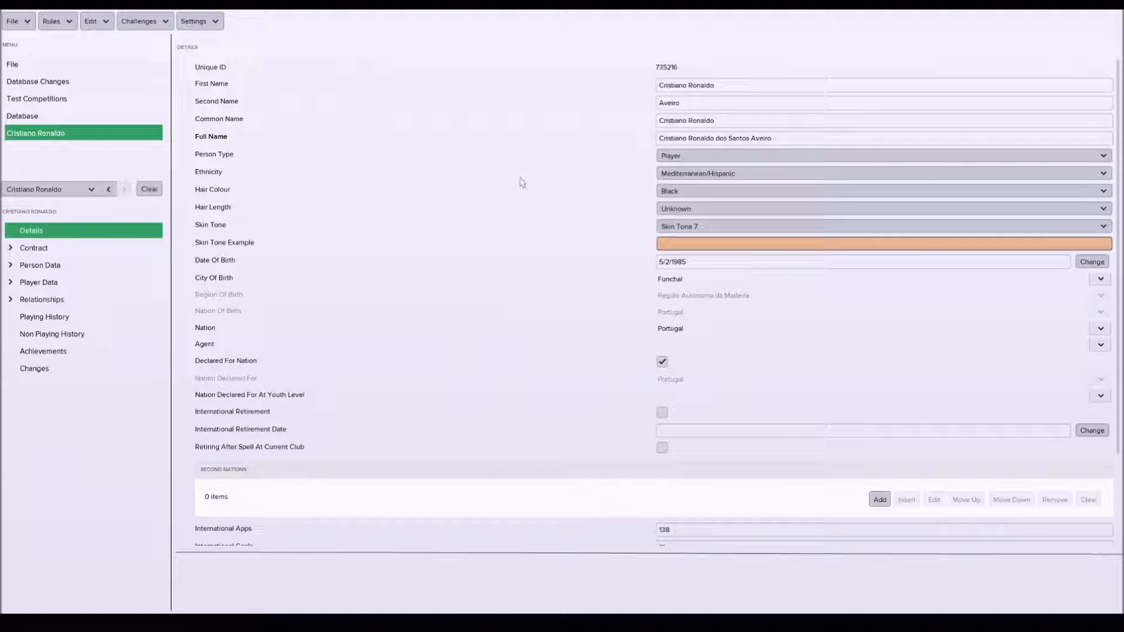
{"action": "double_click", "coordinate": [686, 102]}
{"action": "type", "text": "Bob"}
{"action": "left_click", "coordinate": [55, 104]}
{"action": "left_click", "coordinate": [41, 117]}
{"action": "left_click", "coordinate": [55, 82]}
{"action": "left_click", "coordinate": [63, 136]}
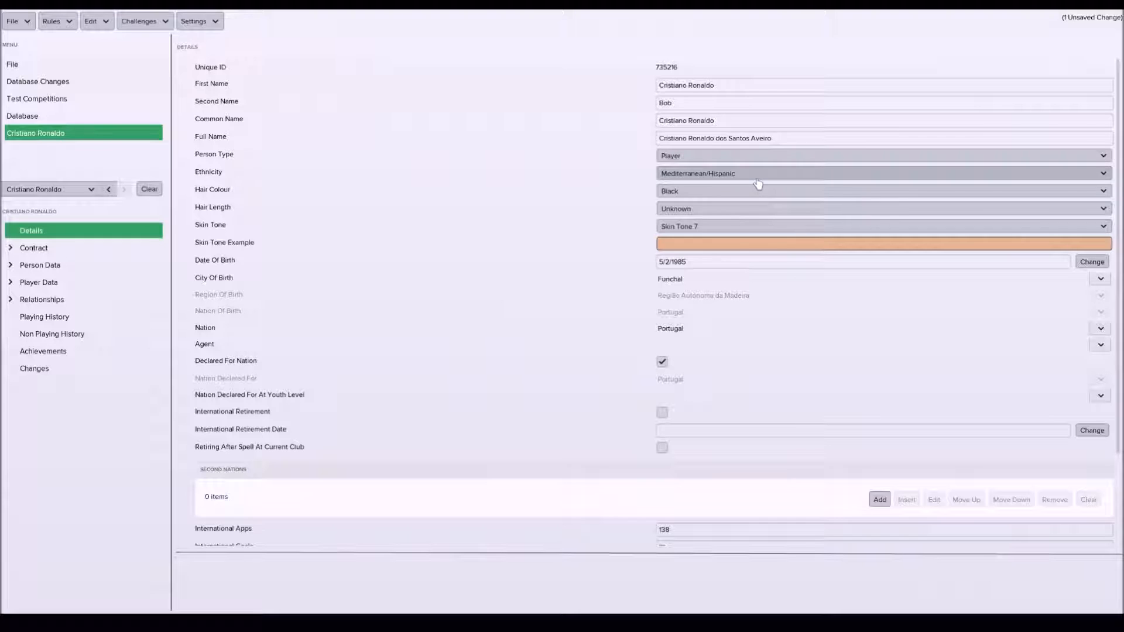
Change the year in Cristiano Ronaldo's date of birth and return to the filtered people list.
{"action": "left_click", "coordinate": [688, 264]}
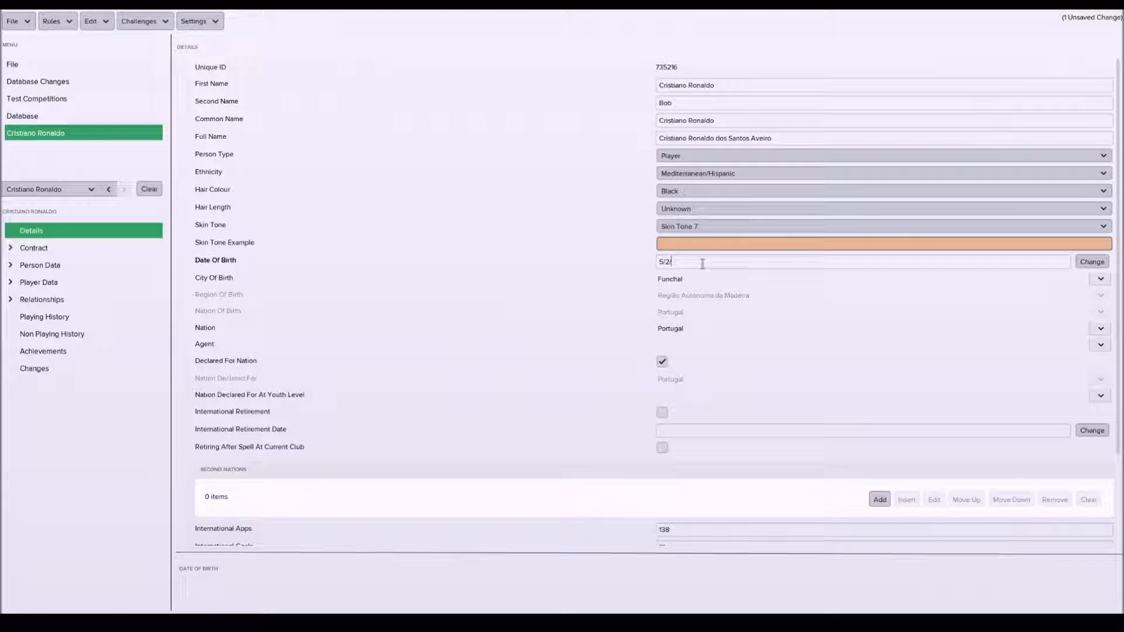
{"action": "type", "text": "2000"}
{"action": "left_click", "coordinate": [34, 120]}
{"action": "left_click", "coordinate": [45, 122]}
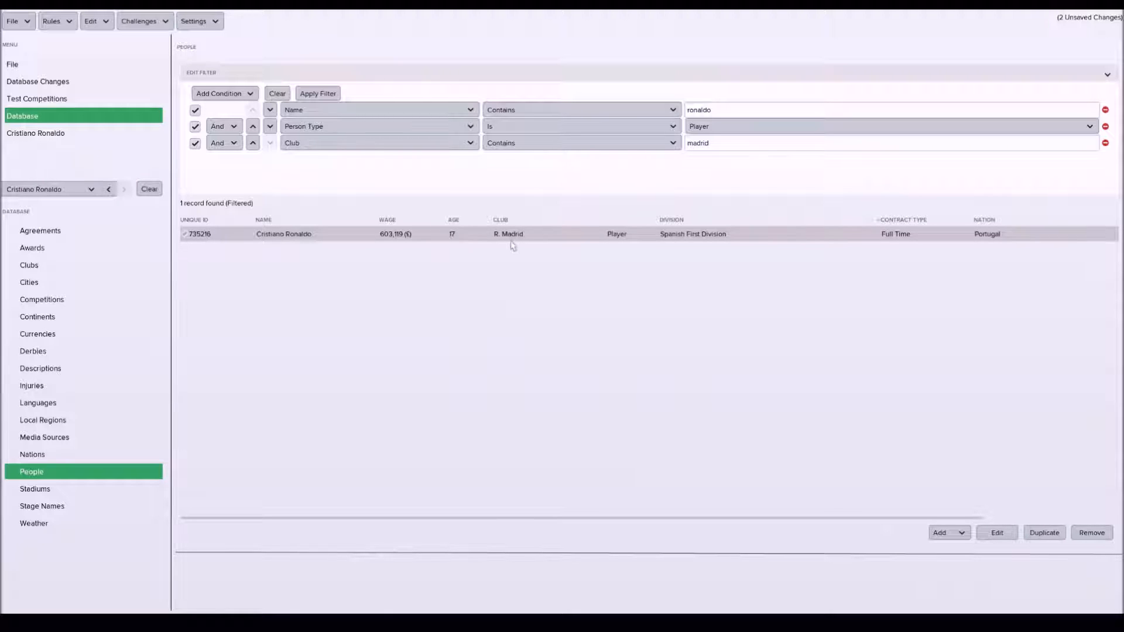
Enter the title "ronaldo 17 at real" for saving the editor data as a new file, but cancel the save.
{"action": "left_click", "coordinate": [18, 24]}
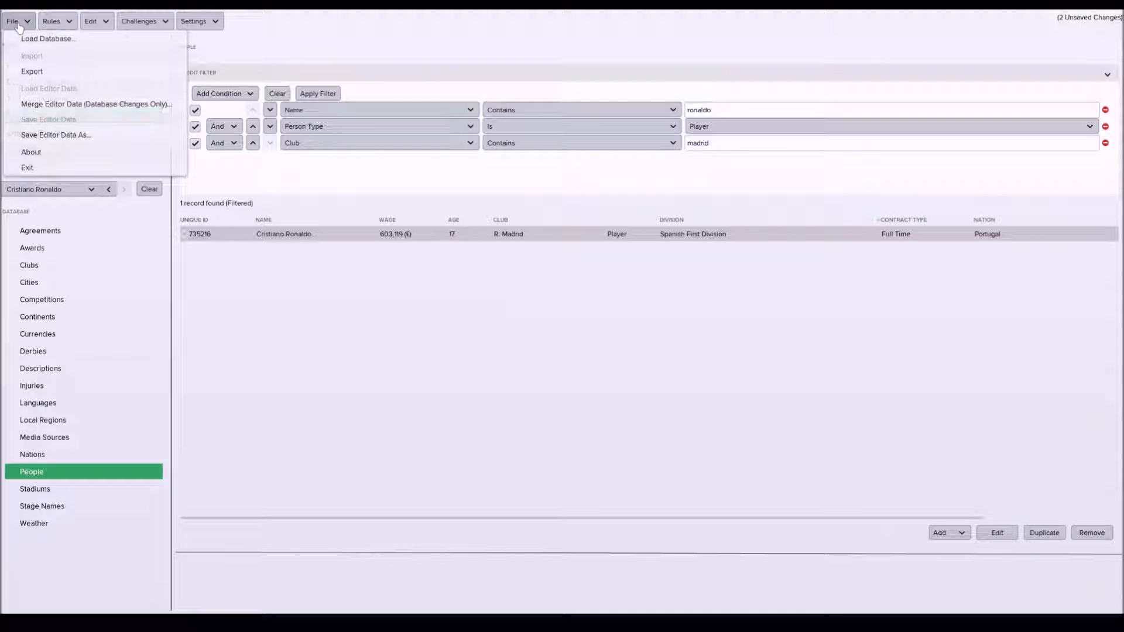
{"action": "left_click", "coordinate": [66, 135]}
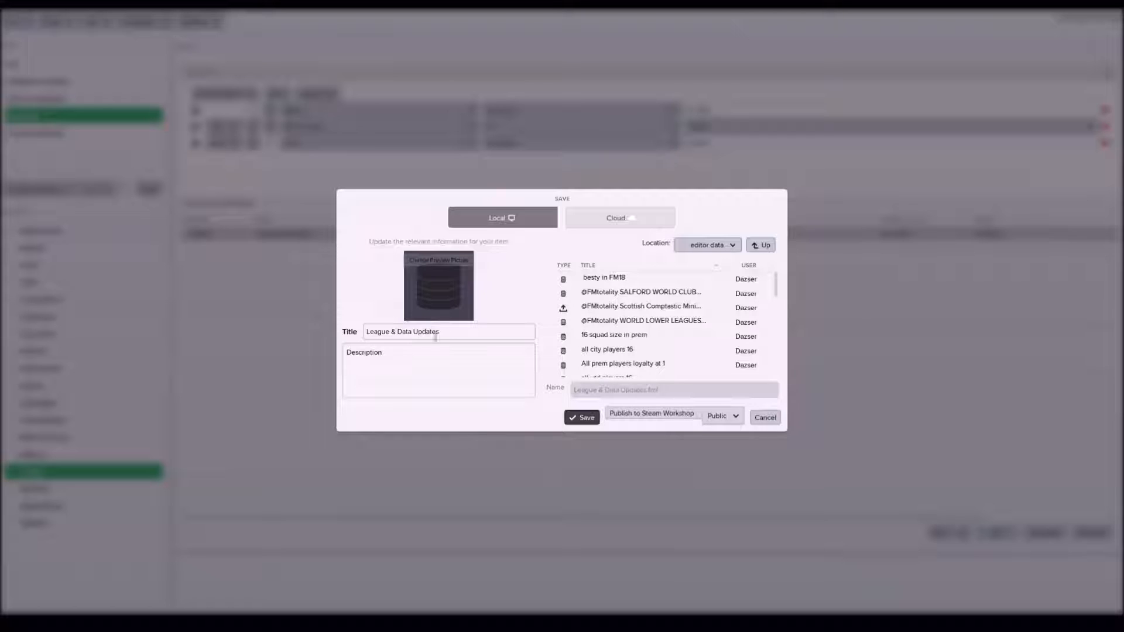
{"action": "left_click", "coordinate": [451, 334]}
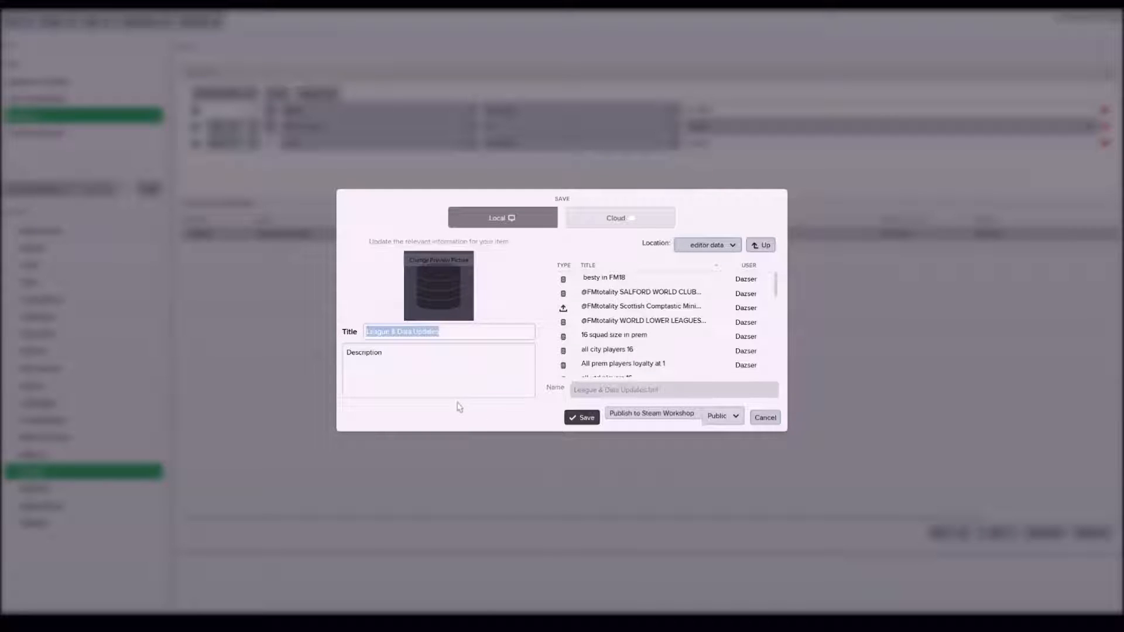
{"action": "type", "text": "ronaldo 17 at real"}
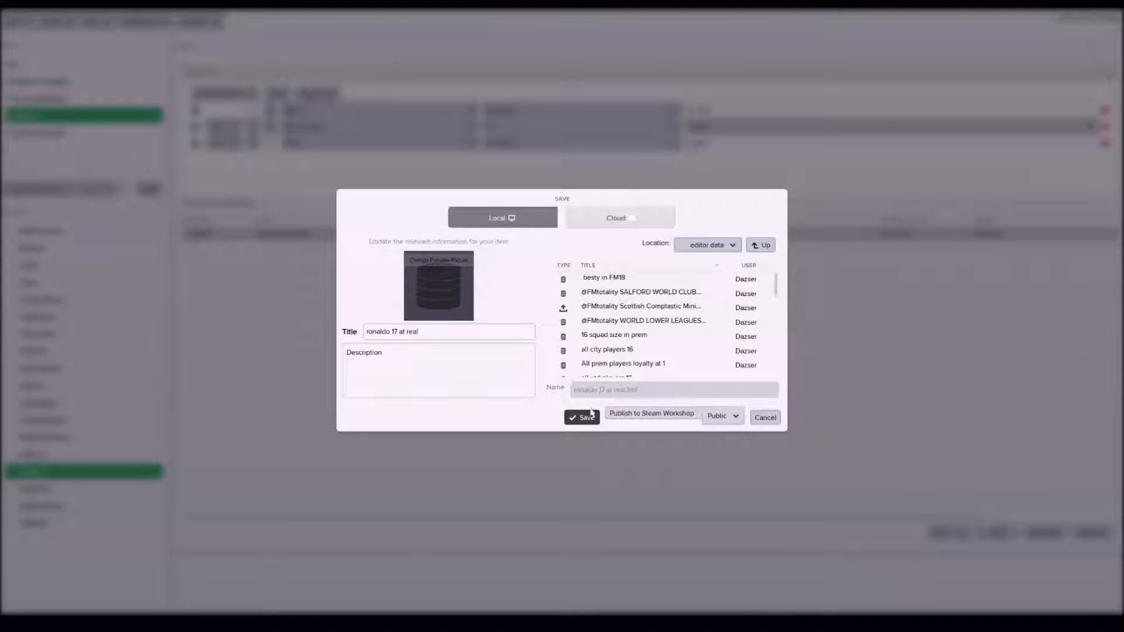
{"action": "left_click", "coordinate": [767, 423]}
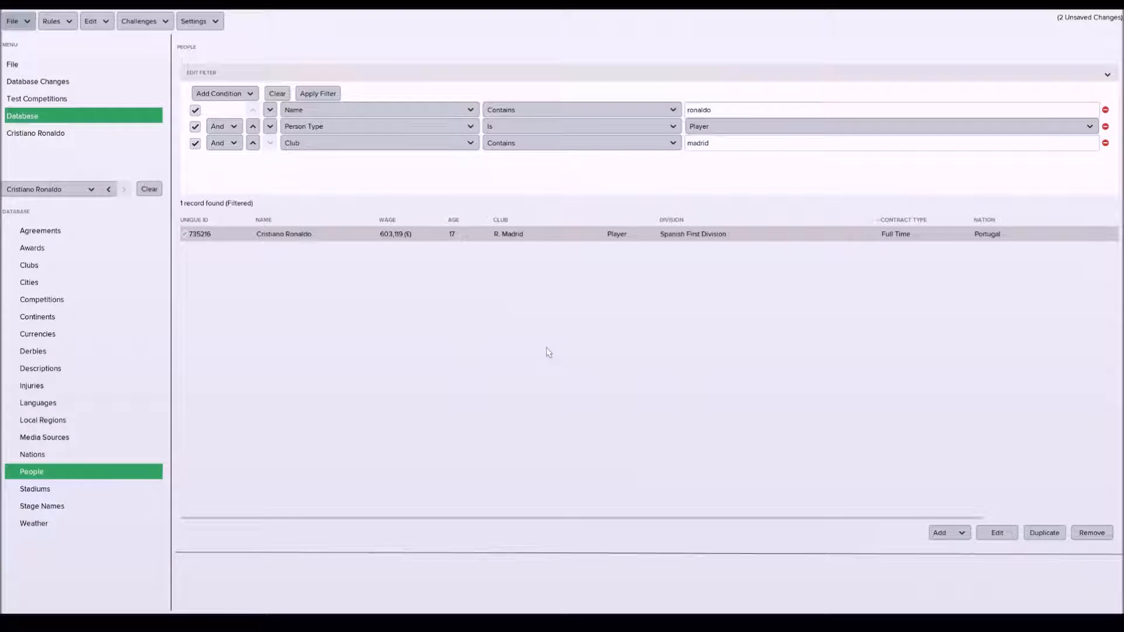
Examine the person attributes in Cristiano Ronaldo's record, checking fields such as Adaptability, Ambition, Controversy and Sportsmanship.
{"action": "double_click", "coordinate": [299, 234]}
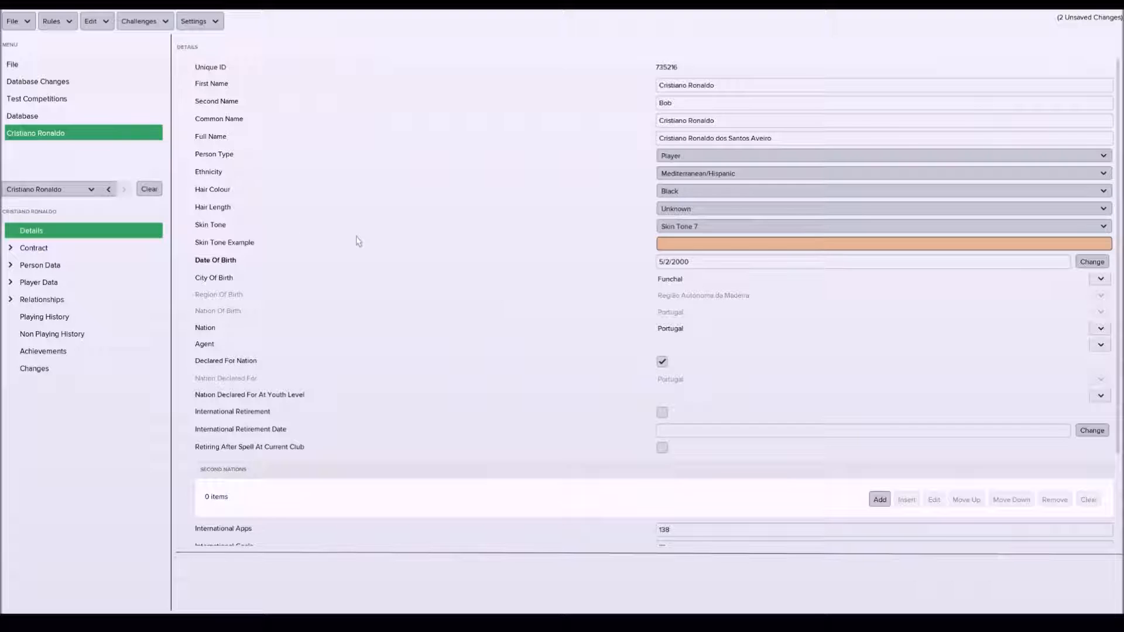
{"action": "left_click", "coordinate": [11, 267]}
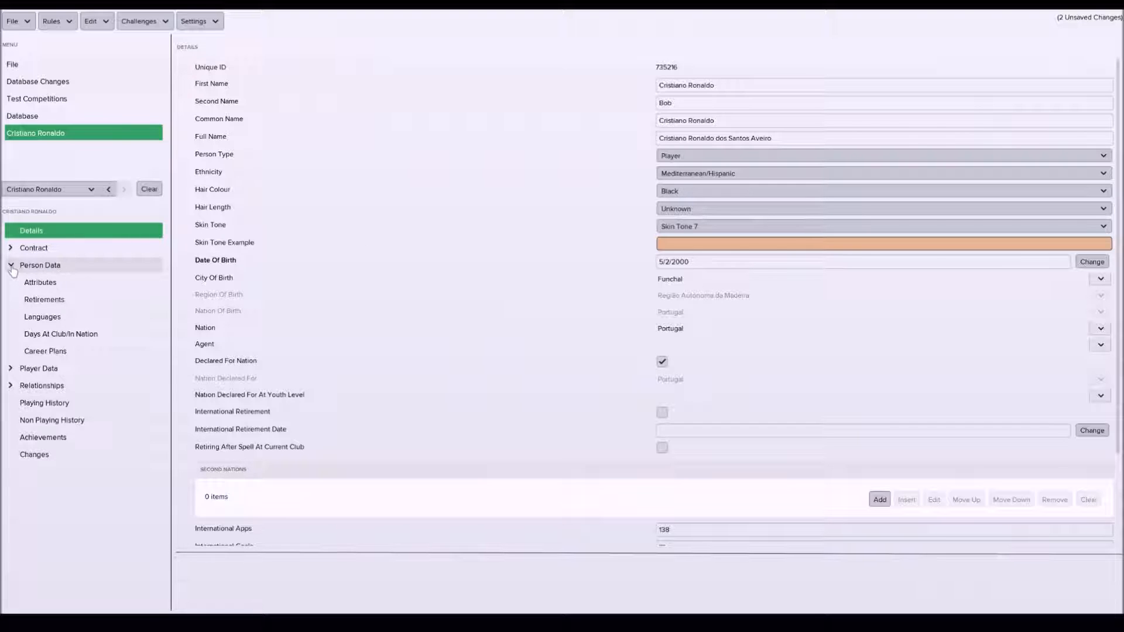
{"action": "left_click", "coordinate": [54, 285]}
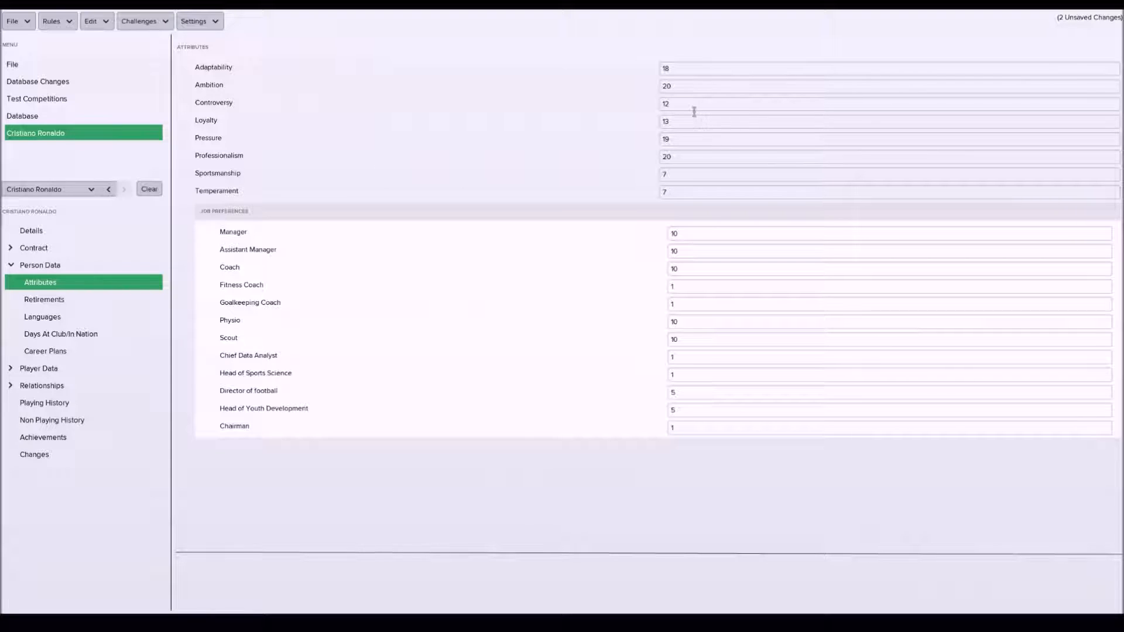
{"action": "left_click", "coordinate": [672, 176]}
{"action": "left_click", "coordinate": [669, 68]}
{"action": "left_click", "coordinate": [673, 86]}
{"action": "left_click", "coordinate": [672, 104]}
{"action": "left_click", "coordinate": [673, 87]}
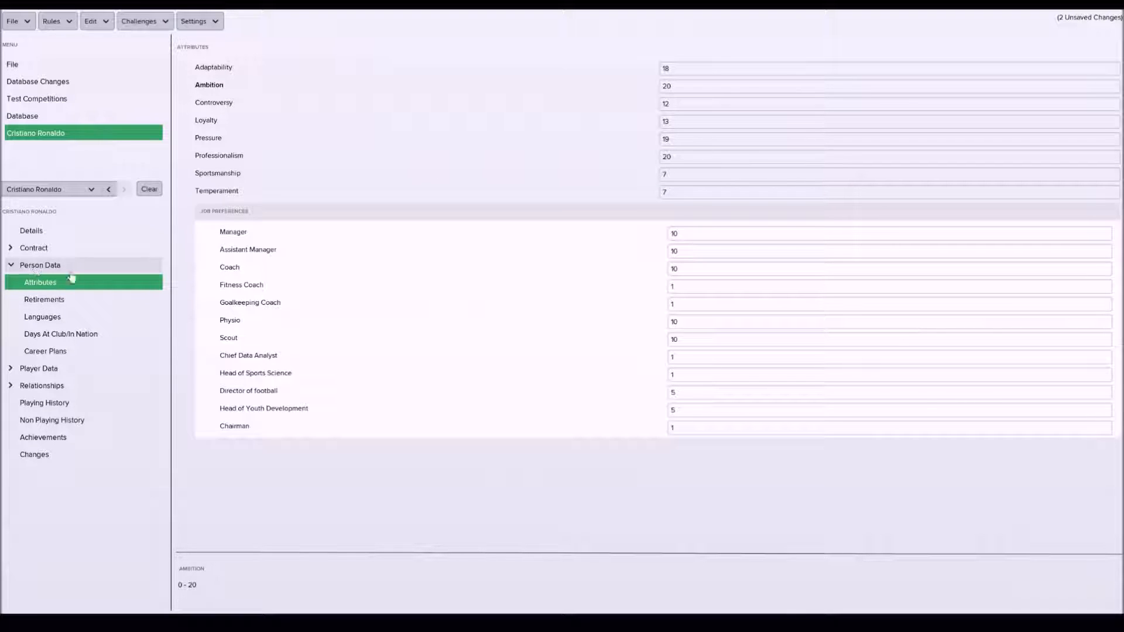
Look through the retirements, days at club or in nation, and favourite people of Cristiano Ronaldo's record.
{"action": "left_click", "coordinate": [63, 300]}
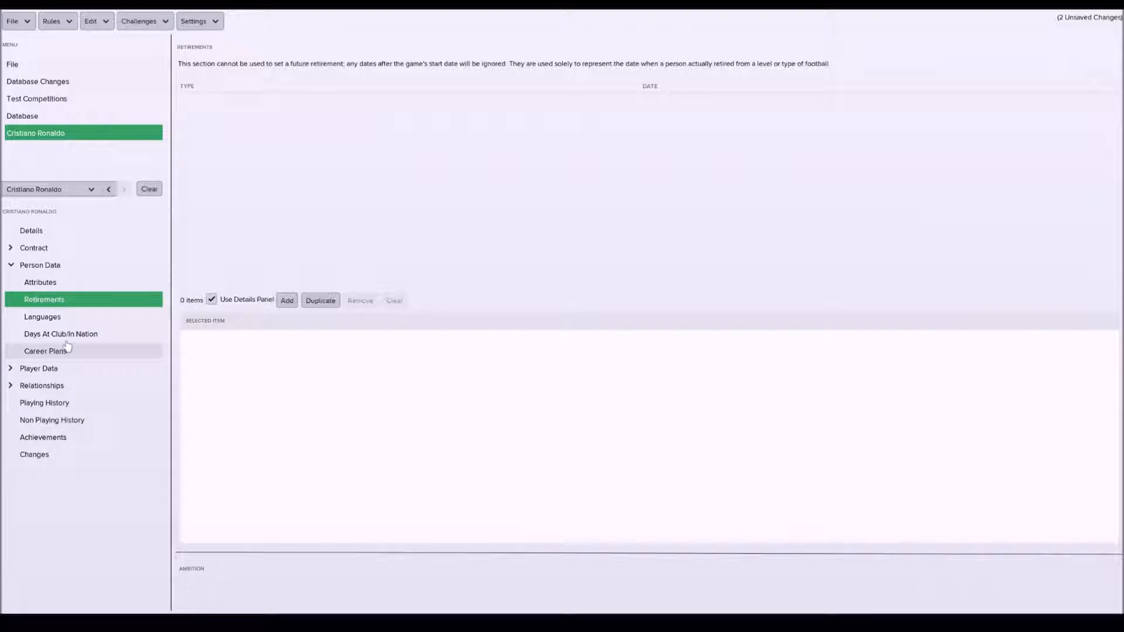
{"action": "left_click", "coordinate": [68, 336]}
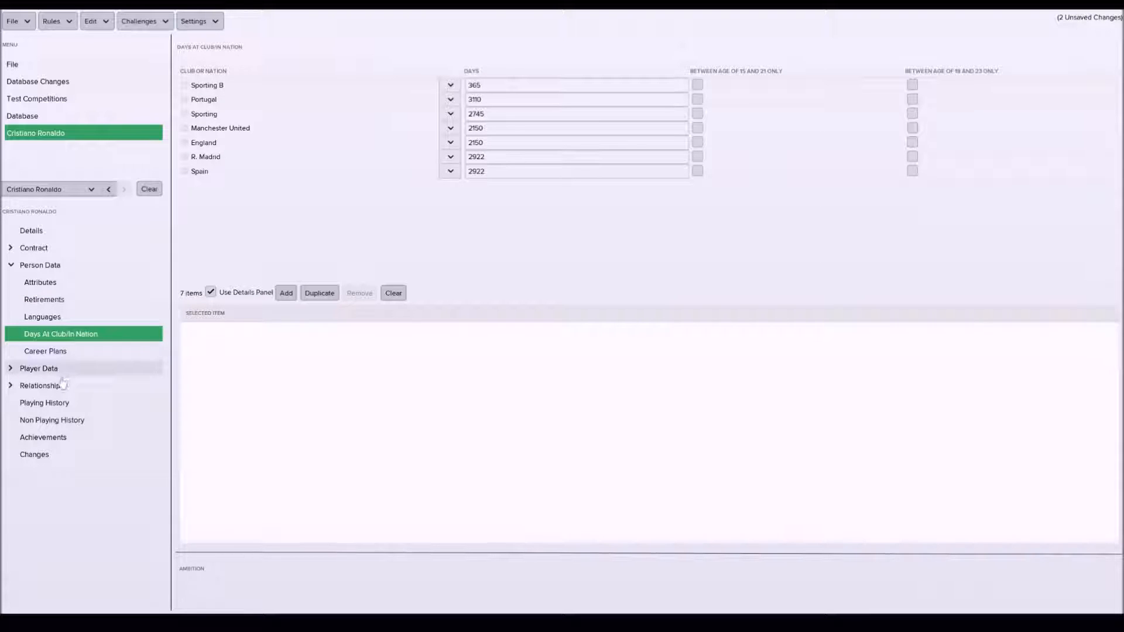
{"action": "left_click", "coordinate": [10, 387]}
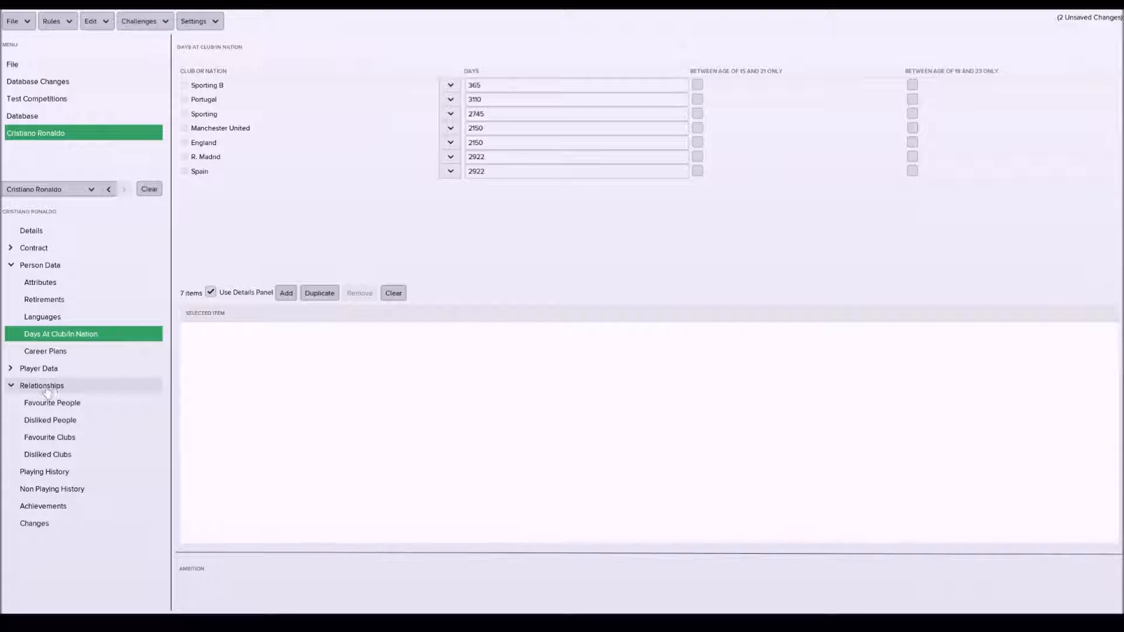
{"action": "left_click", "coordinate": [52, 398]}
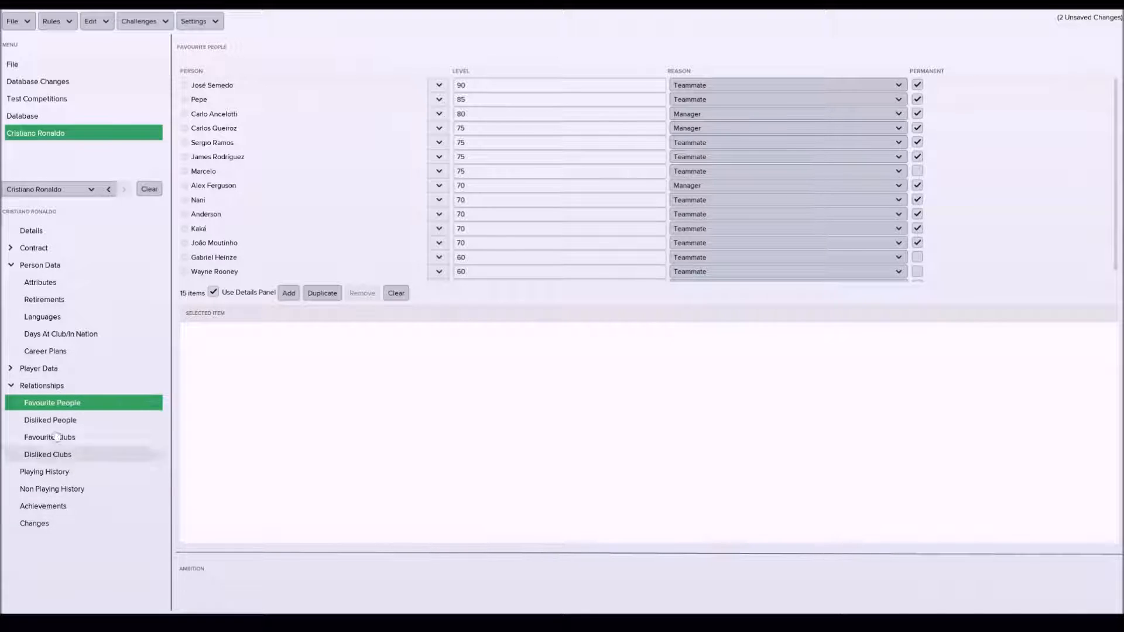
Collapse the Relationships and Person Data sections and expand Player Data and Contract to see their pages.
{"action": "left_click", "coordinate": [12, 385]}
{"action": "left_click", "coordinate": [11, 368]}
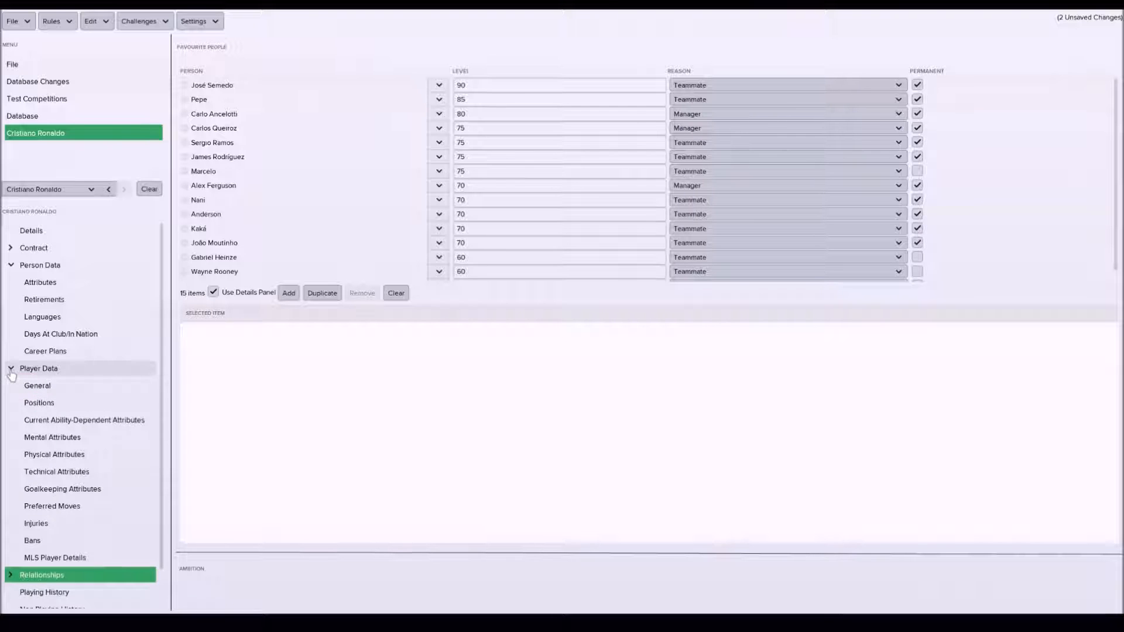
{"action": "left_click", "coordinate": [12, 265]}
{"action": "left_click", "coordinate": [11, 248]}
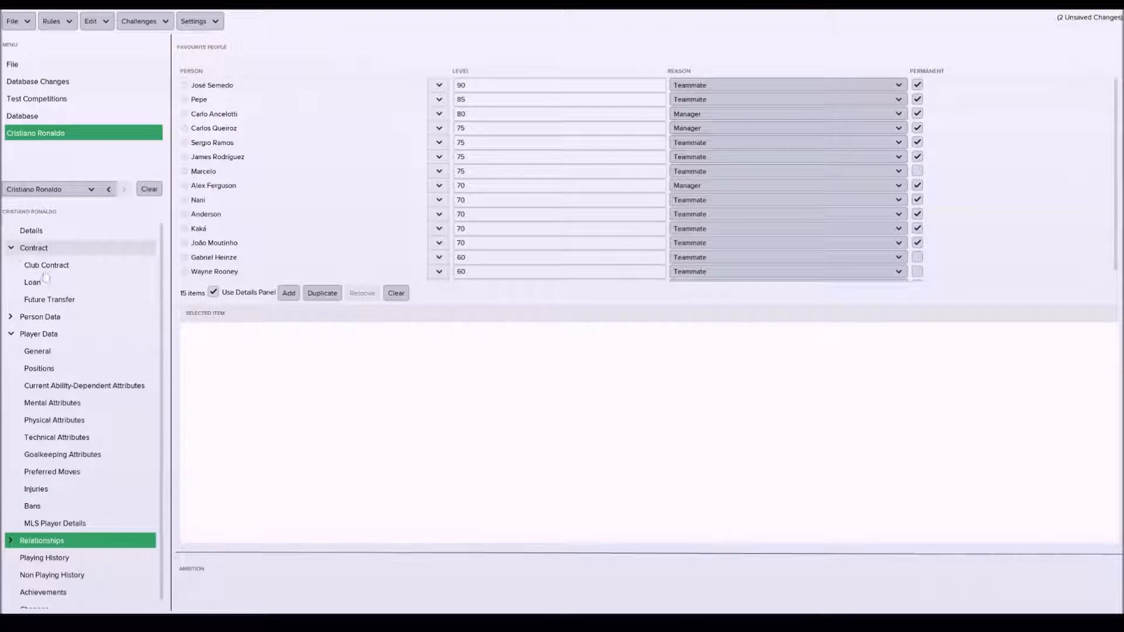
Duplicate Cristiano Ronaldo's record from the filtered people list and bring up the copy's details.
{"action": "left_click", "coordinate": [29, 116]}
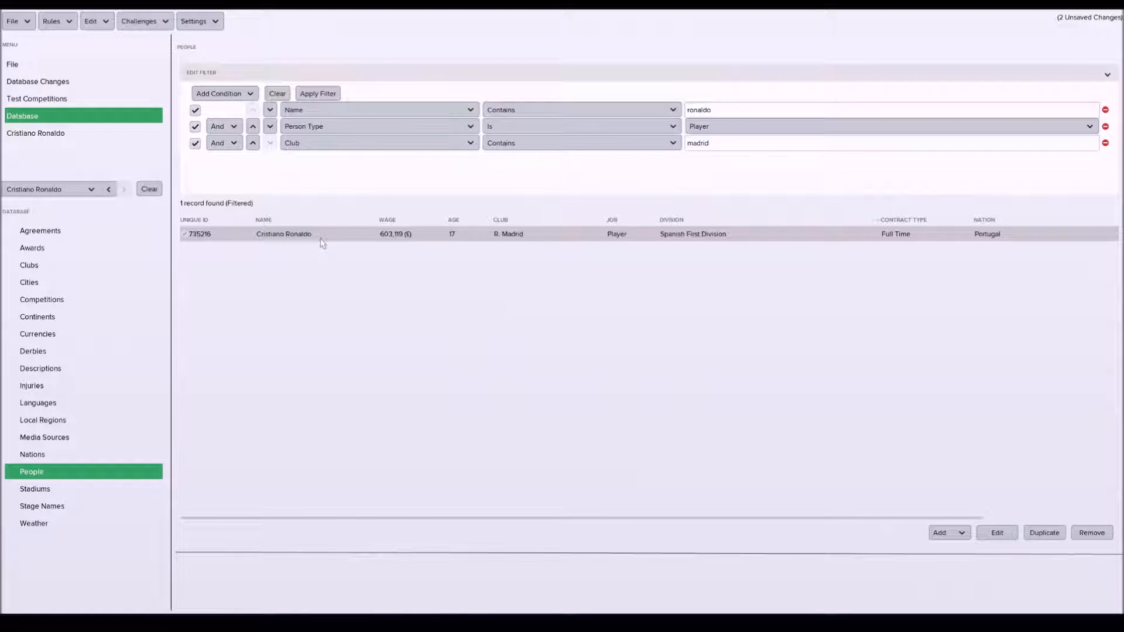
{"action": "left_click", "coordinate": [1051, 534]}
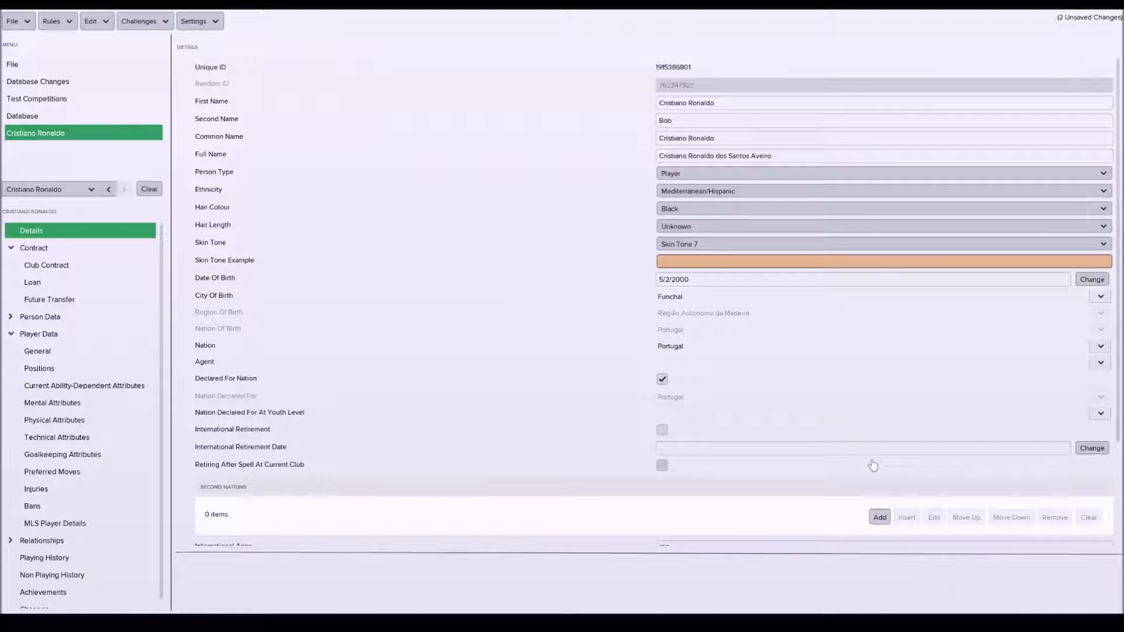
{"action": "left_click", "coordinate": [28, 117]}
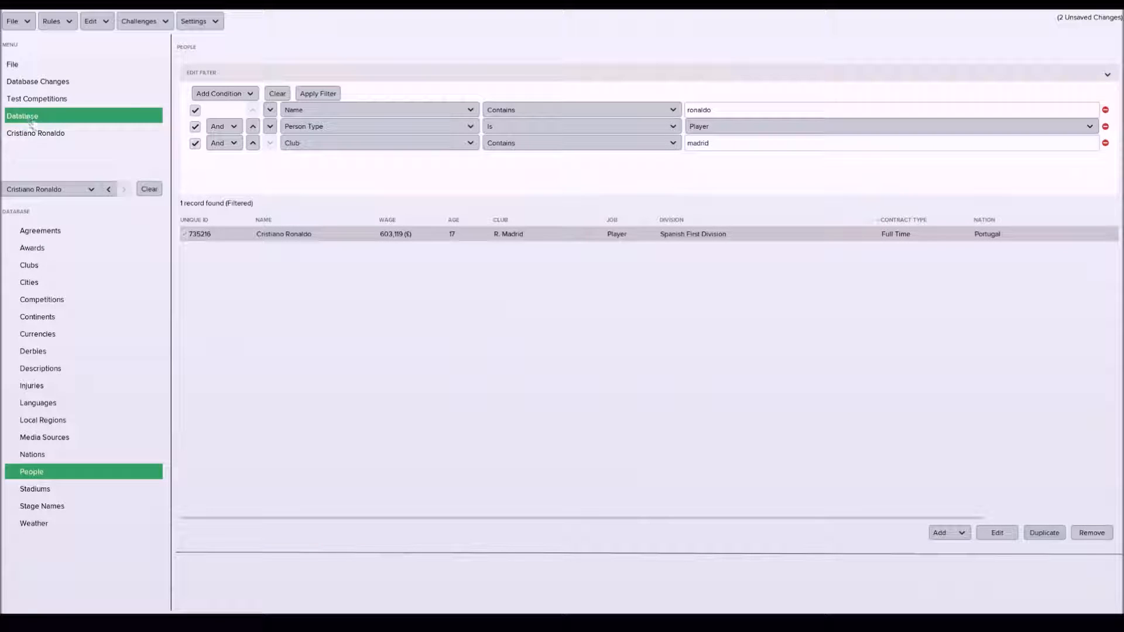
{"action": "left_click", "coordinate": [45, 135]}
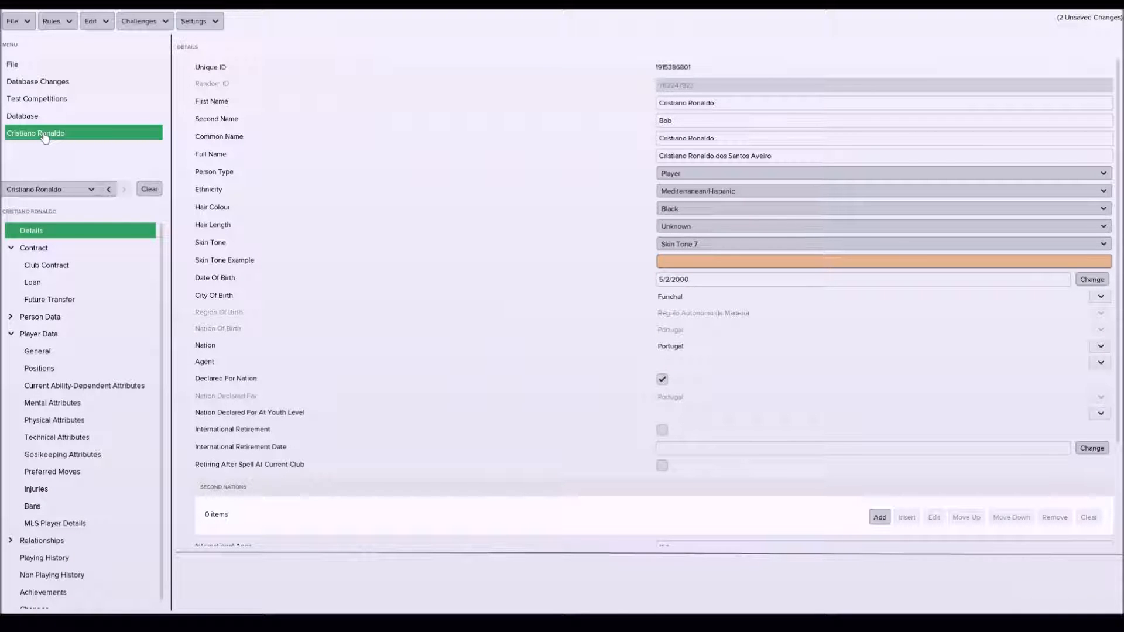
Set the duplicate's first name to Ronny Ronaldo and reapply the people filter.
{"action": "left_click", "coordinate": [661, 104]}
{"action": "left_click_drag", "start_coordinate": [688, 103], "coordinate": [626, 103]}
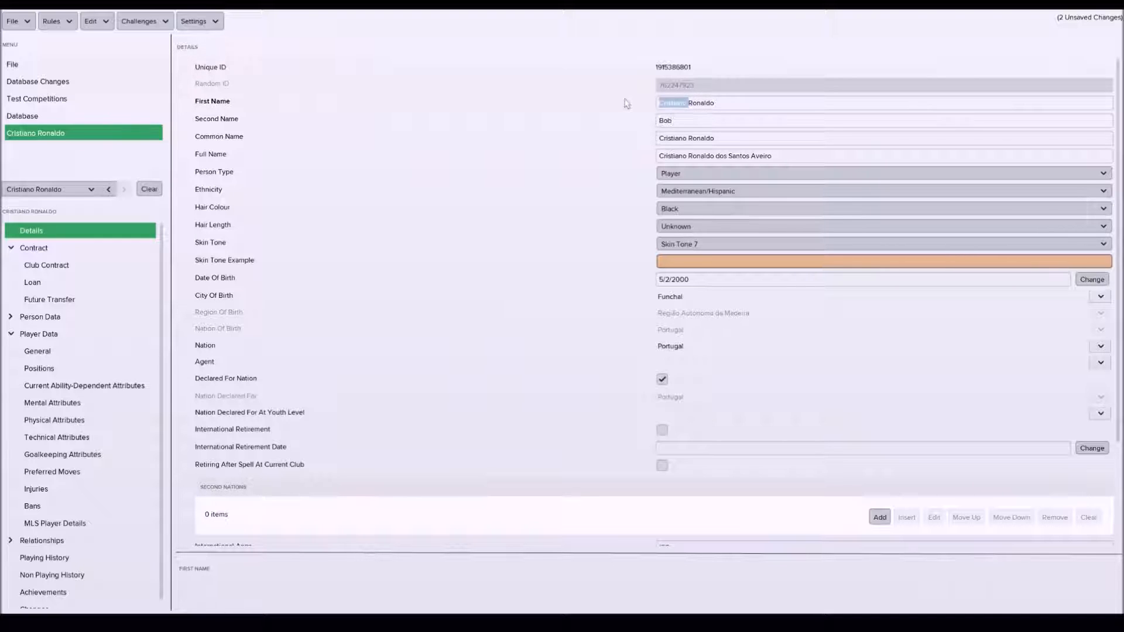
{"action": "type", "text": "Ronny"}
{"action": "left_click", "coordinate": [27, 117]}
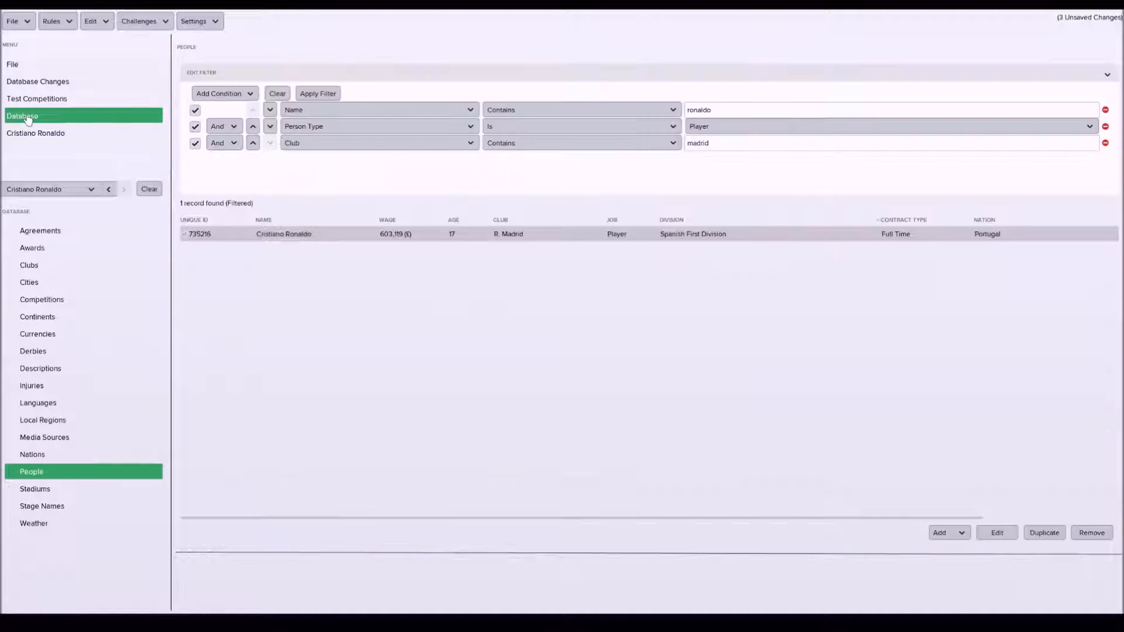
{"action": "left_click", "coordinate": [311, 95]}
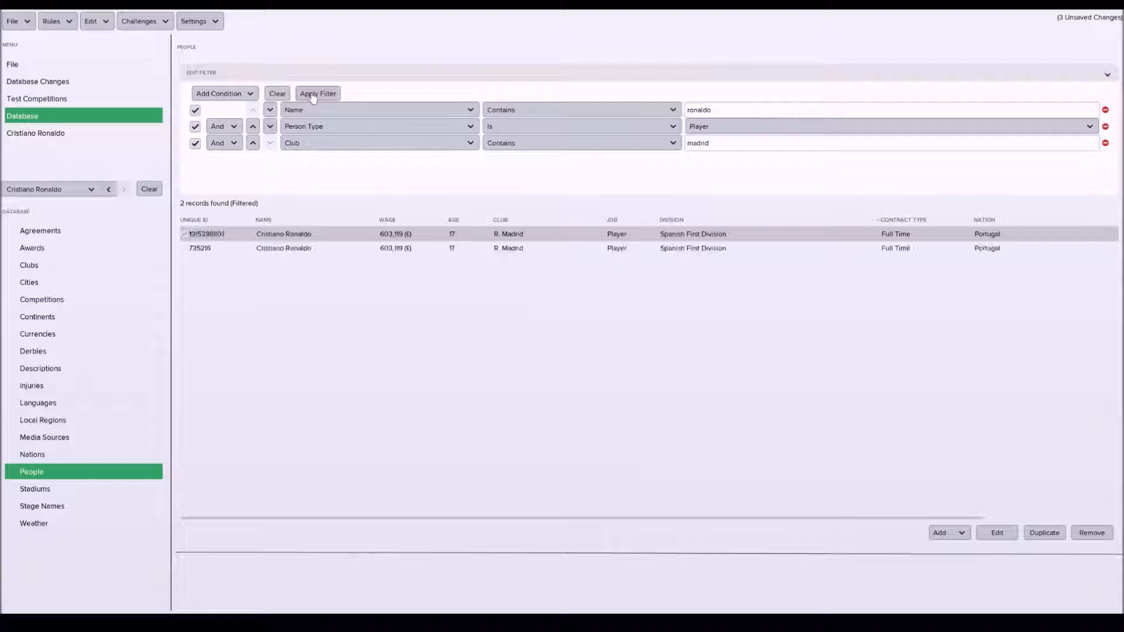
Reopen the duplicate record, set its common name to Ronny Ronaldo and return to the filtered people list.
{"action": "left_click", "coordinate": [357, 248]}
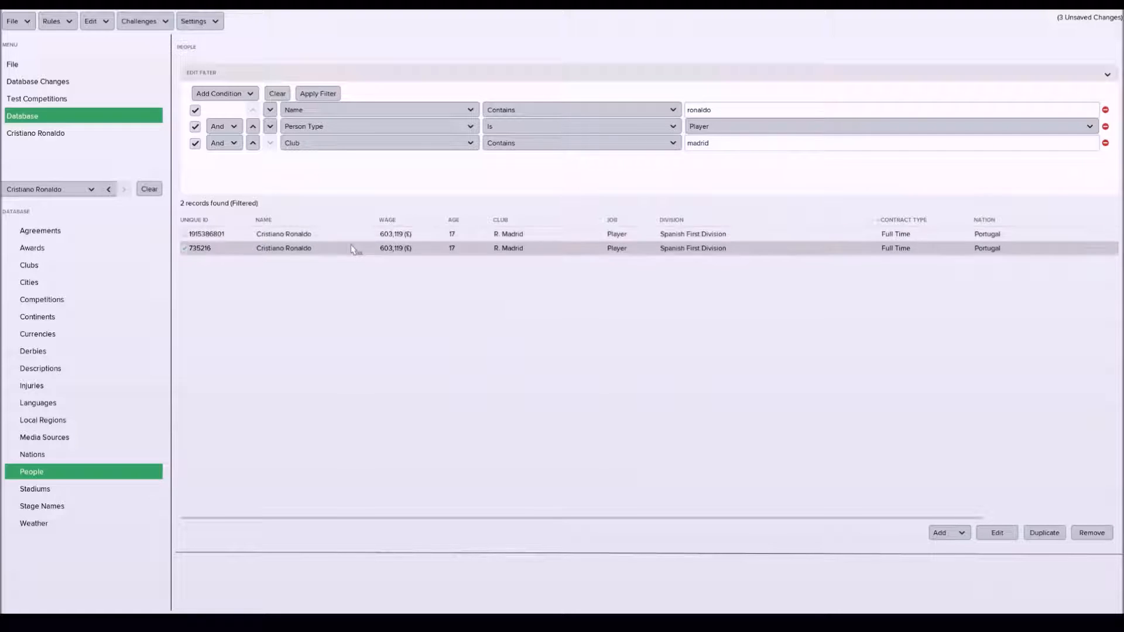
{"action": "left_click", "coordinate": [305, 237]}
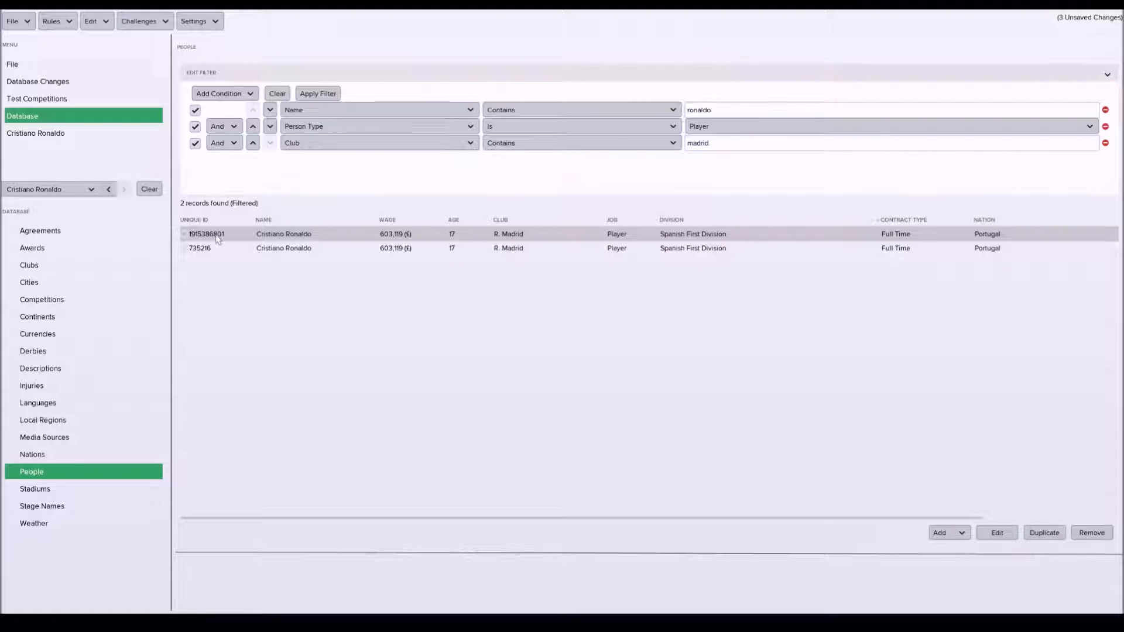
{"action": "double_click", "coordinate": [216, 238]}
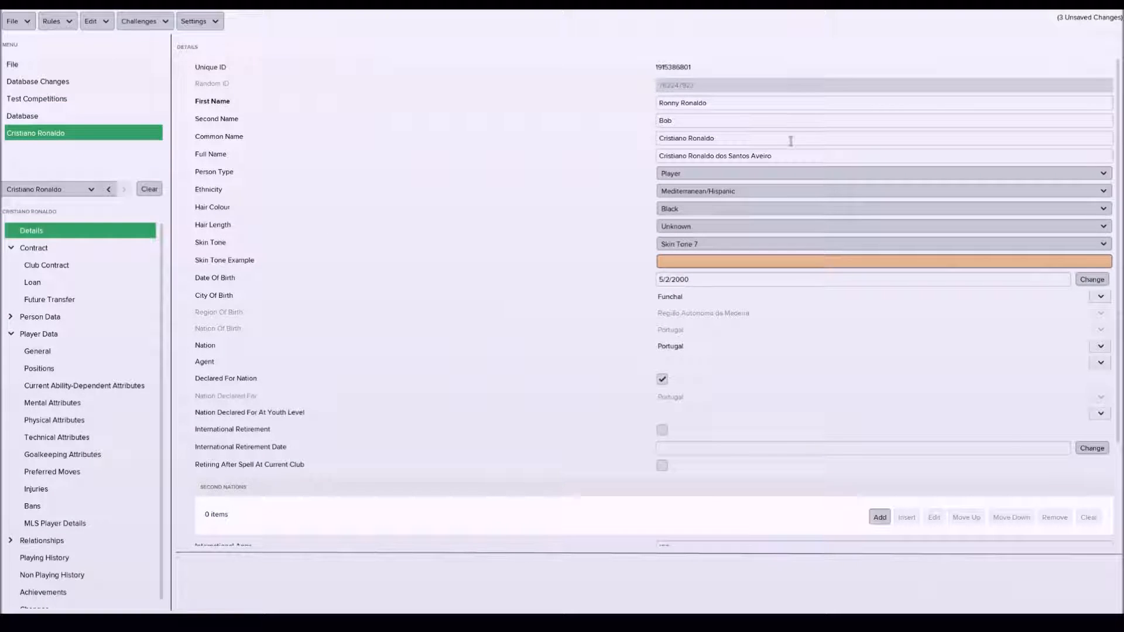
{"action": "double_click", "coordinate": [670, 139]}
{"action": "type", "text": "Ronny"}
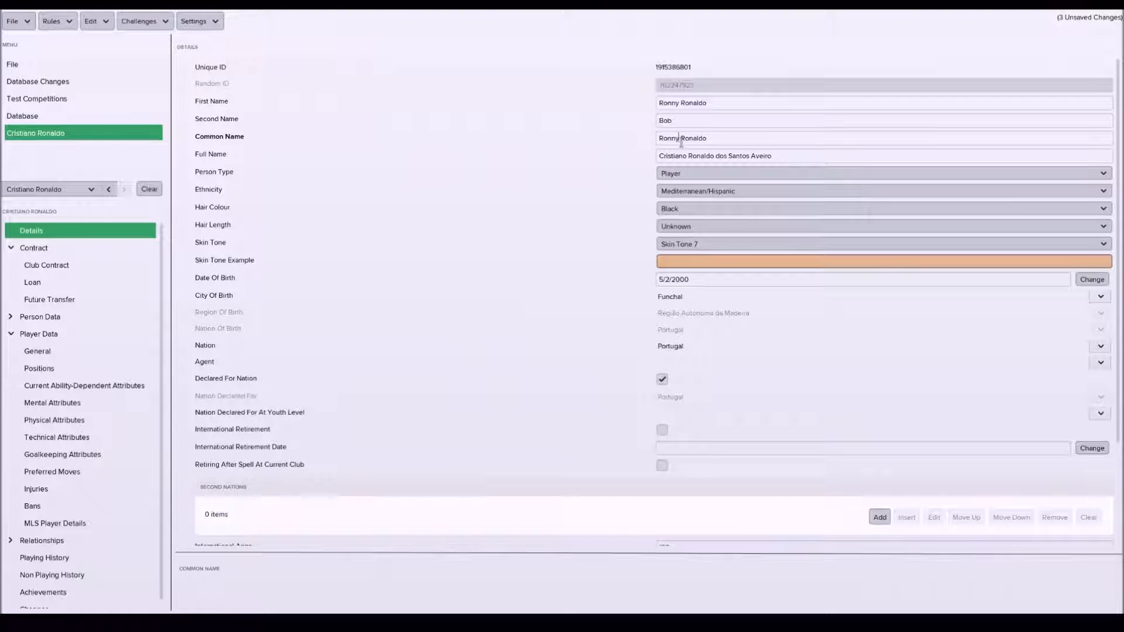
{"action": "left_click", "coordinate": [97, 120]}
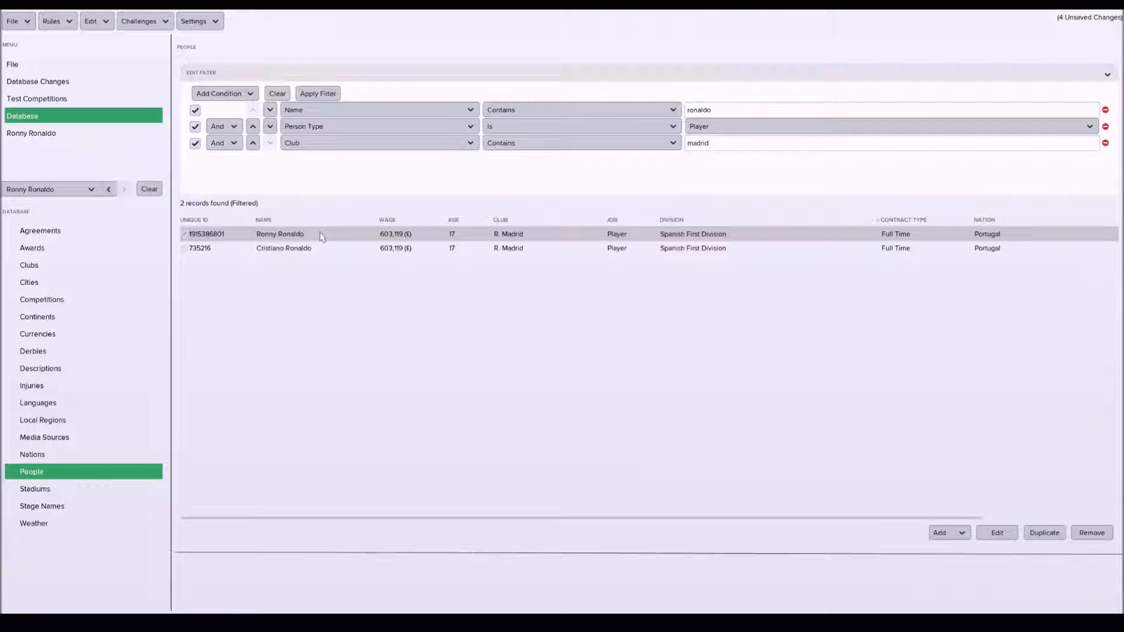
Edit both Ronaldo records together, setting their common name to twin ronaldo, and return to the people list.
{"action": "left_click", "coordinate": [337, 252], "text": "ctrl"}
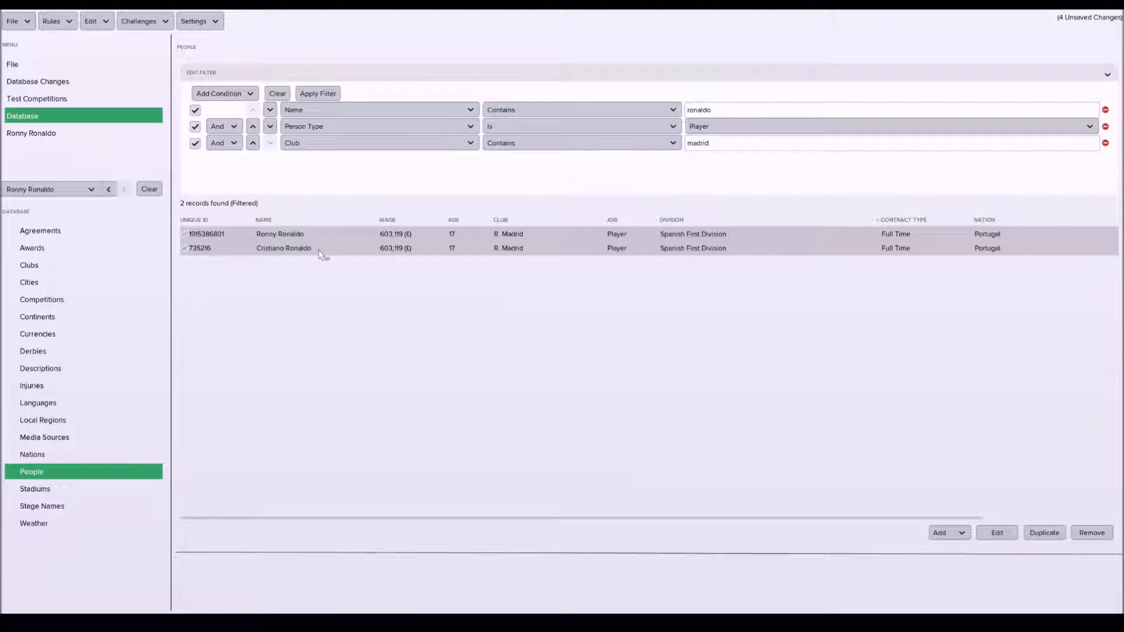
{"action": "left_click", "coordinate": [997, 534]}
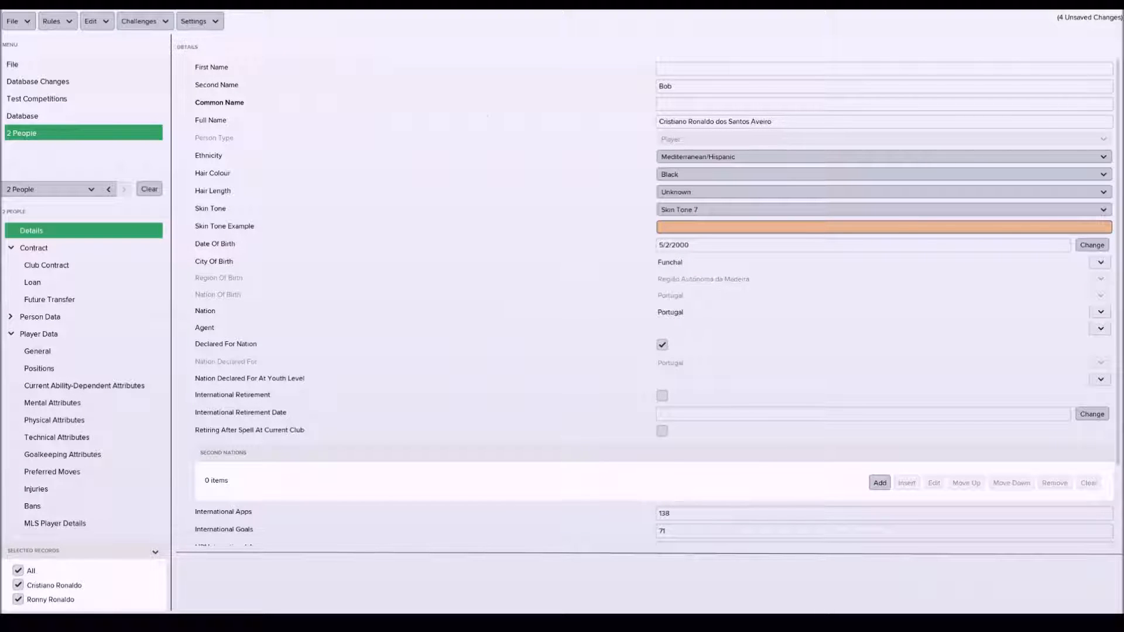
{"action": "left_click", "coordinate": [664, 71]}
{"action": "left_click", "coordinate": [668, 104]}
{"action": "type", "text": "twin ronaldo"}
{"action": "left_click", "coordinate": [33, 120]}
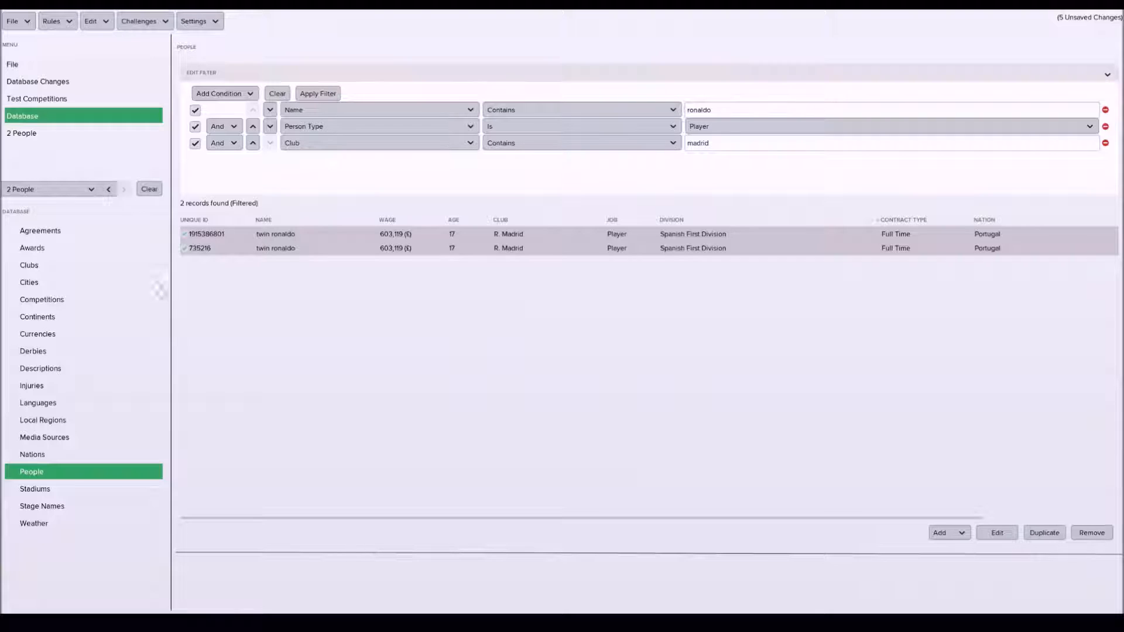
Filter the competitions database with a Name condition that contains "premier".
{"action": "left_click", "coordinate": [108, 306]}
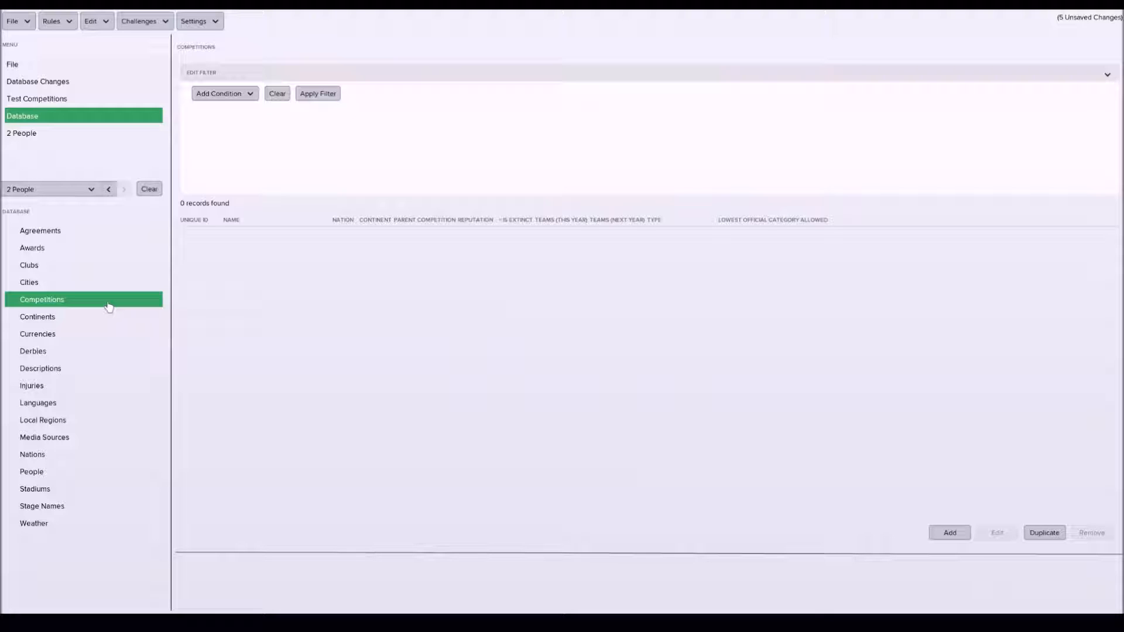
{"action": "left_click", "coordinate": [236, 93]}
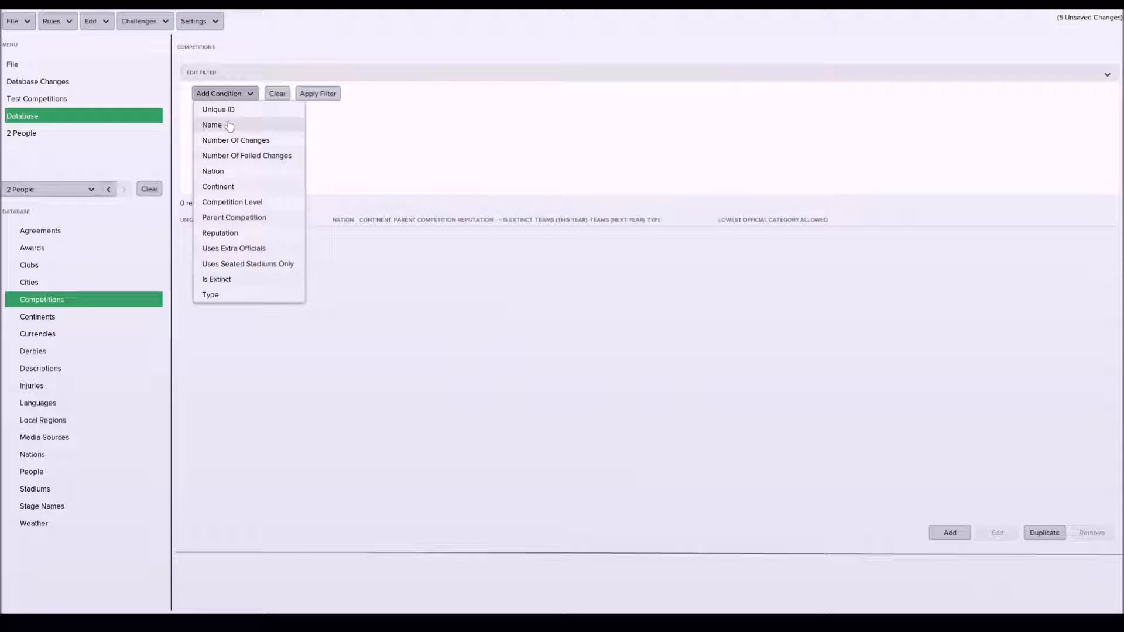
{"action": "left_click", "coordinate": [223, 125]}
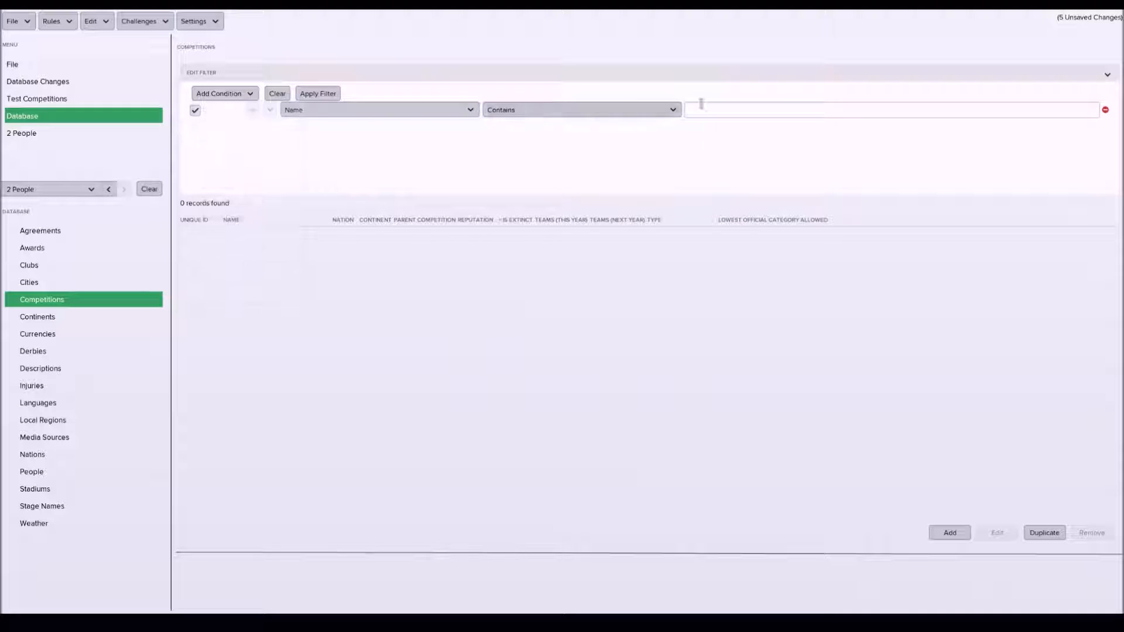
{"action": "type", "text": "premier"}
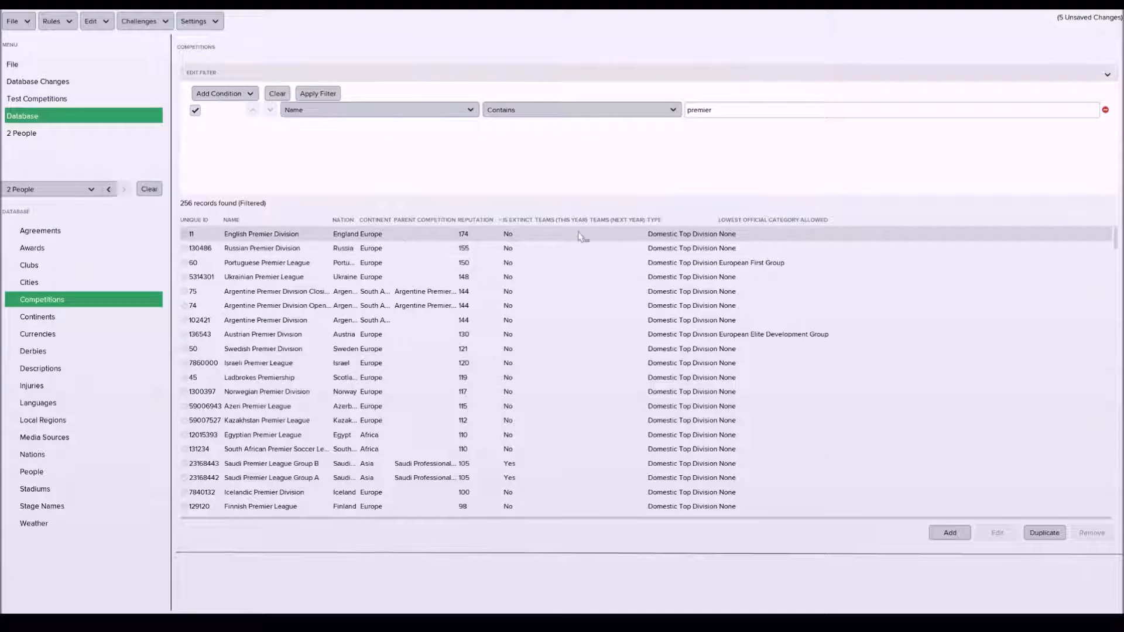
Sort the filtered competitions by reputation, highest first, and open the English Premier Division's details.
{"action": "left_click", "coordinate": [466, 220]}
{"action": "left_click", "coordinate": [466, 221]}
{"action": "double_click", "coordinate": [293, 236]}
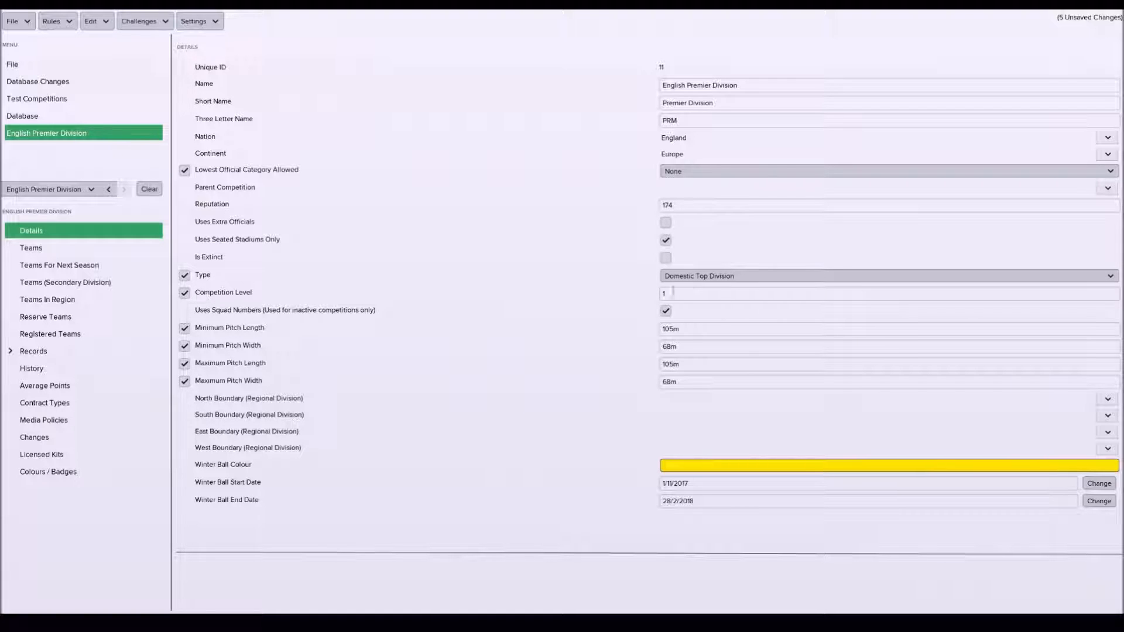
Mark the English Premier Division as extinct and clear that setting again.
{"action": "left_click", "coordinate": [666, 258]}
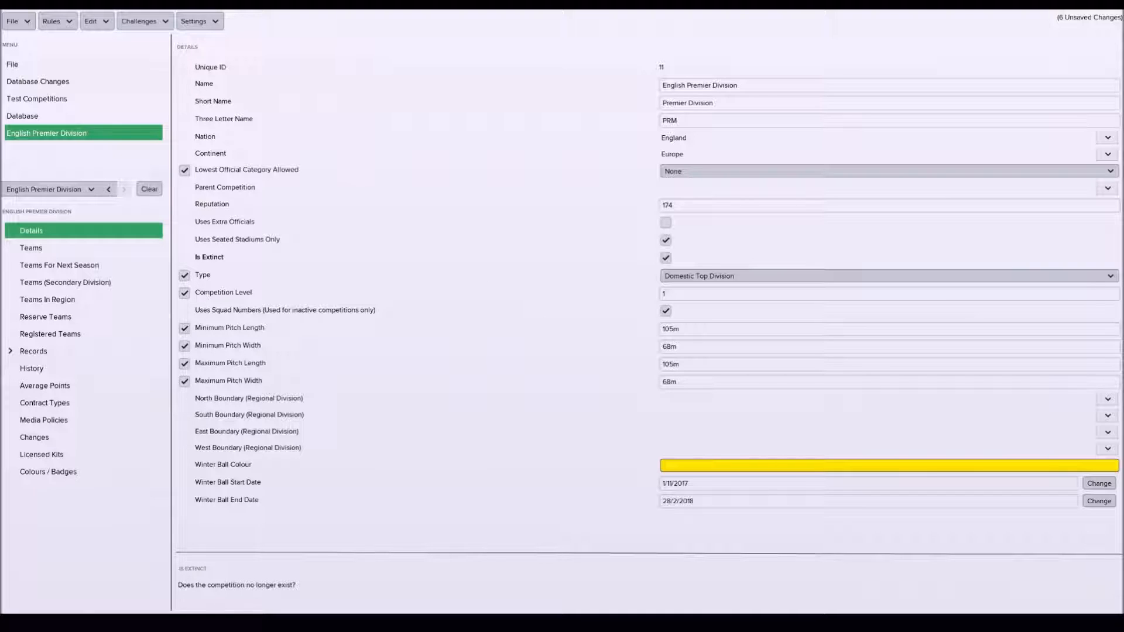
{"action": "left_click", "coordinate": [61, 28]}
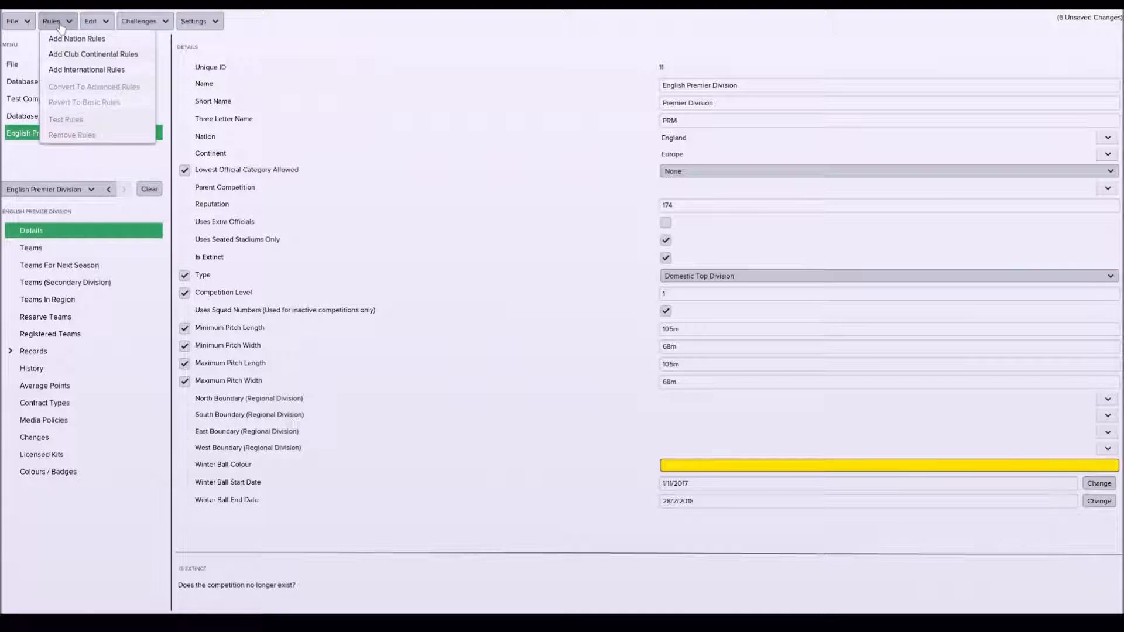
{"action": "left_click", "coordinate": [88, 154]}
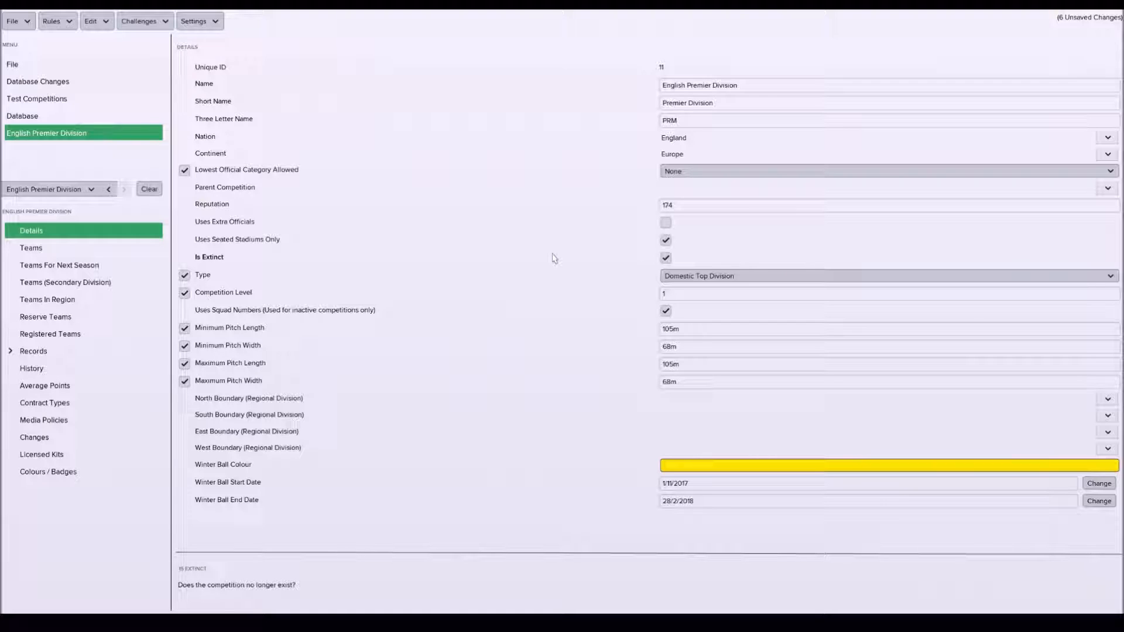
{"action": "left_click", "coordinate": [666, 258]}
Examine the Type options and the Competition Level field of the English Premier Division.
{"action": "left_click", "coordinate": [705, 282]}
{"action": "left_click", "coordinate": [704, 282]}
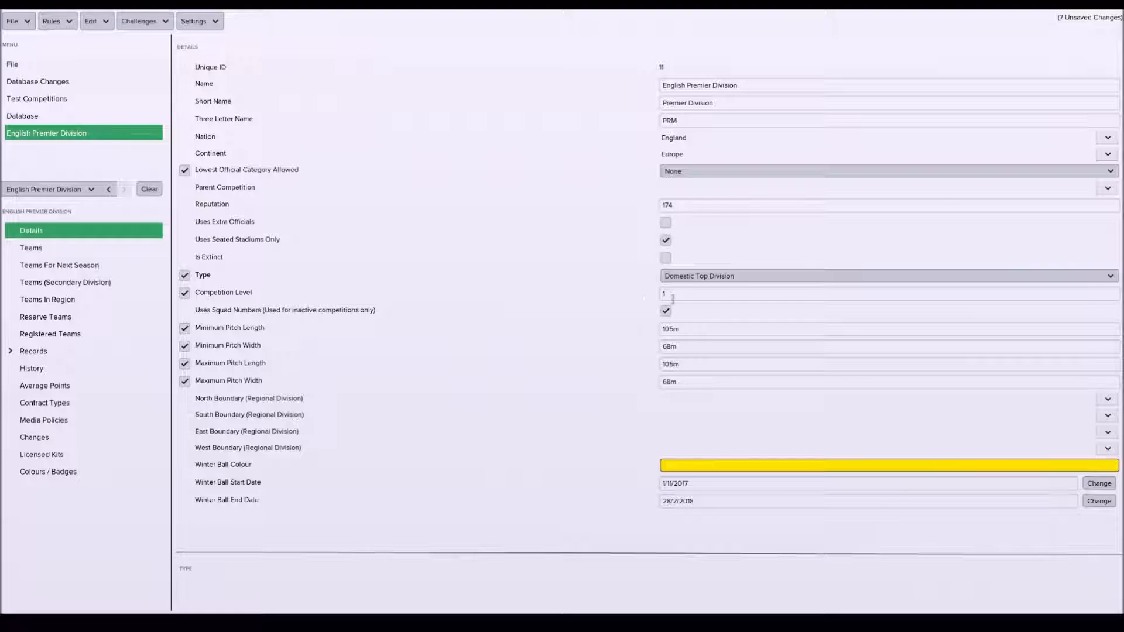
{"action": "left_click", "coordinate": [674, 295]}
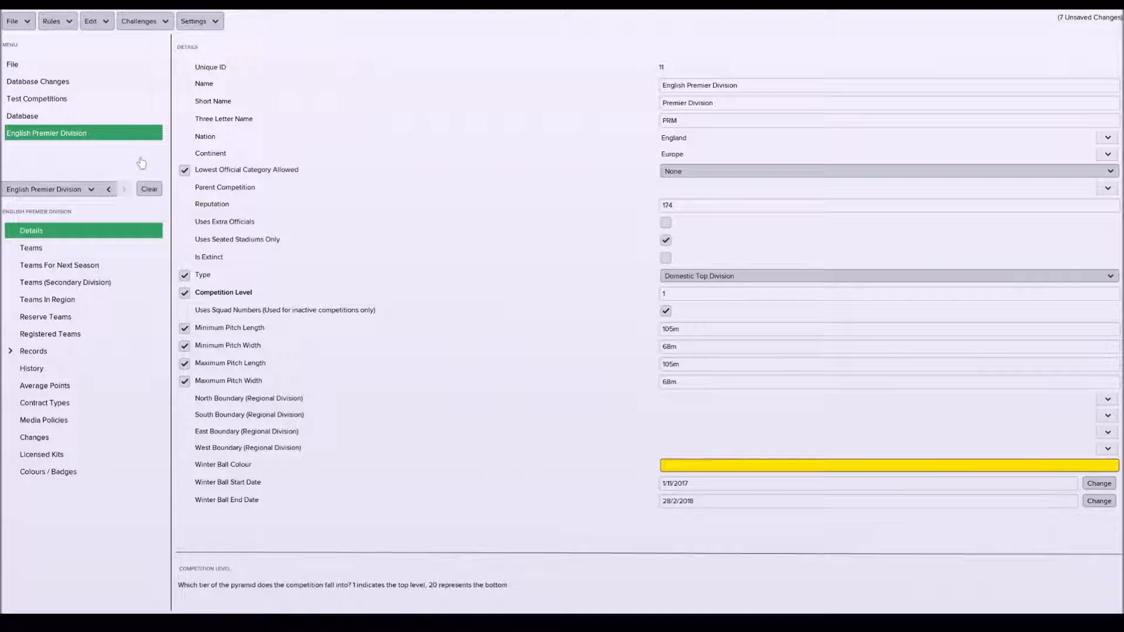
Filter the derbies database with a Name condition that contains "merseyside" and open the Merseyside derby's details.
{"action": "left_click", "coordinate": [36, 119]}
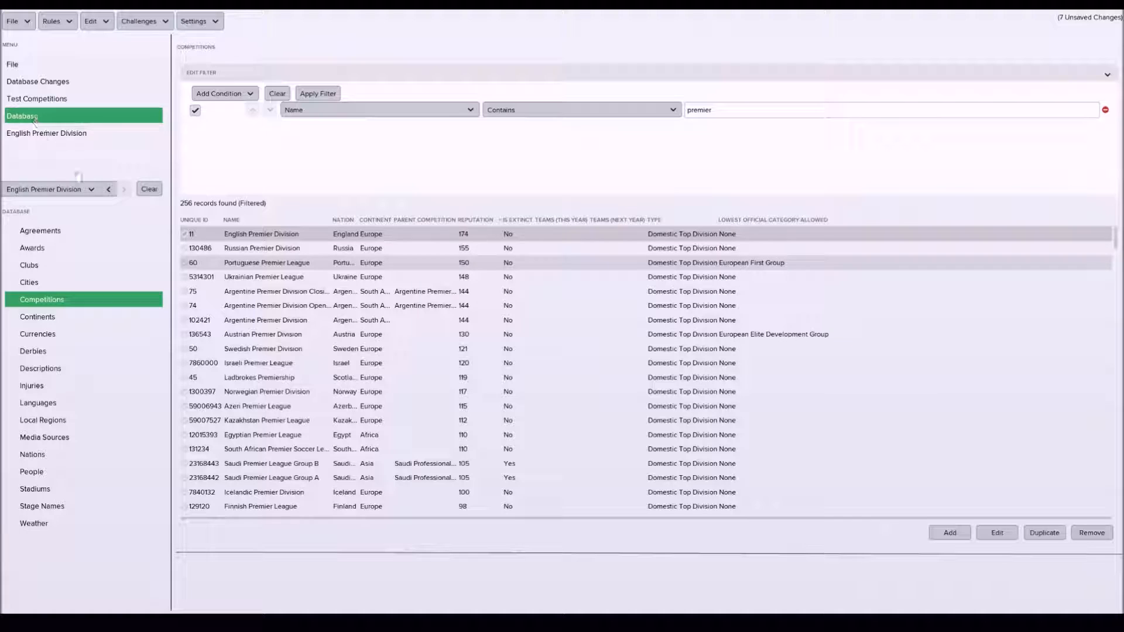
{"action": "left_click", "coordinate": [94, 357]}
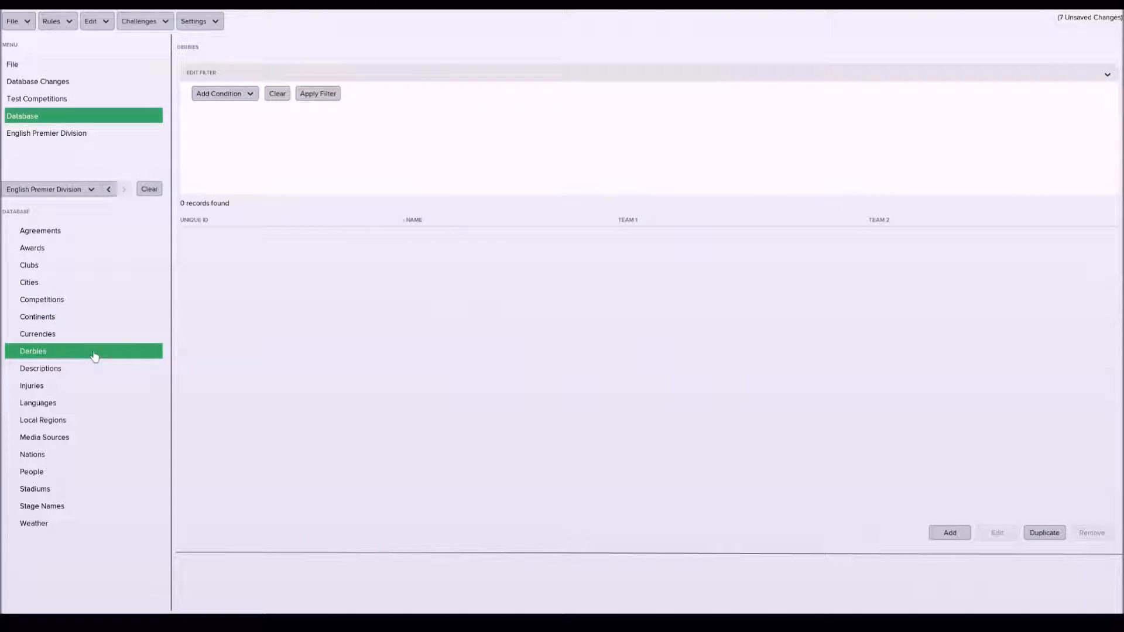
{"action": "left_click", "coordinate": [239, 96]}
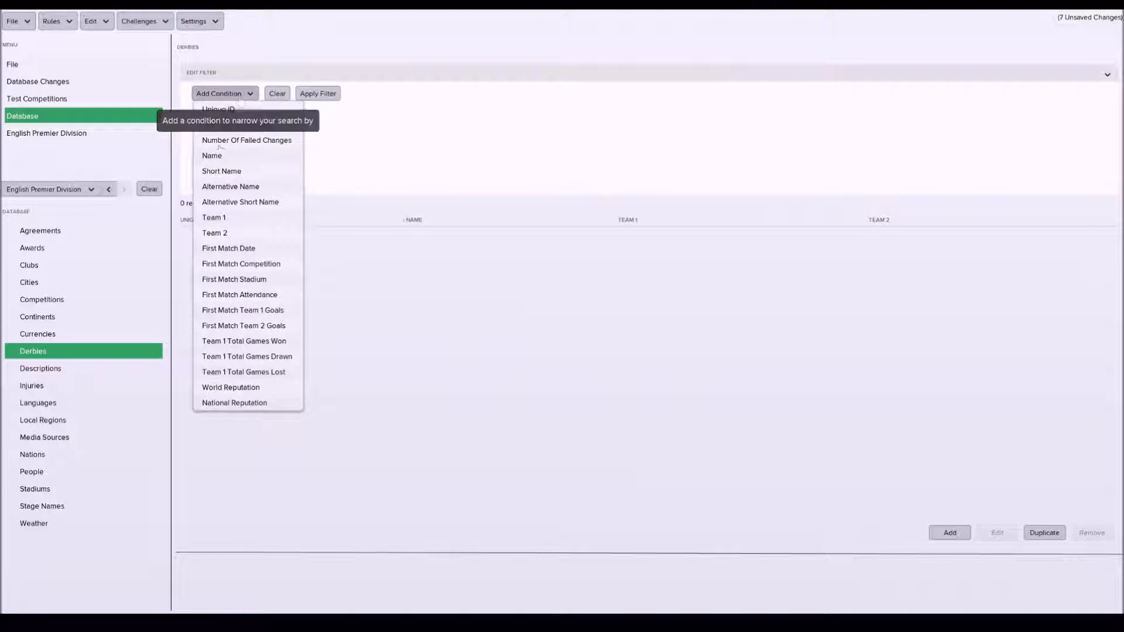
{"action": "left_click", "coordinate": [212, 156]}
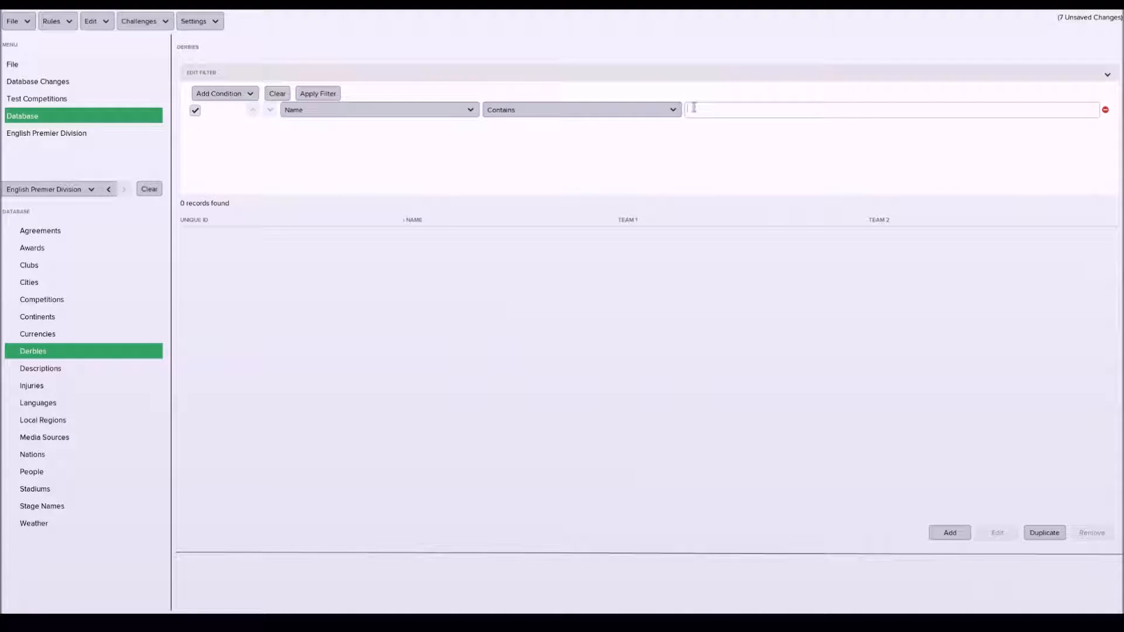
{"action": "left_click", "coordinate": [695, 110]}
{"action": "type", "text": "merseyside"}
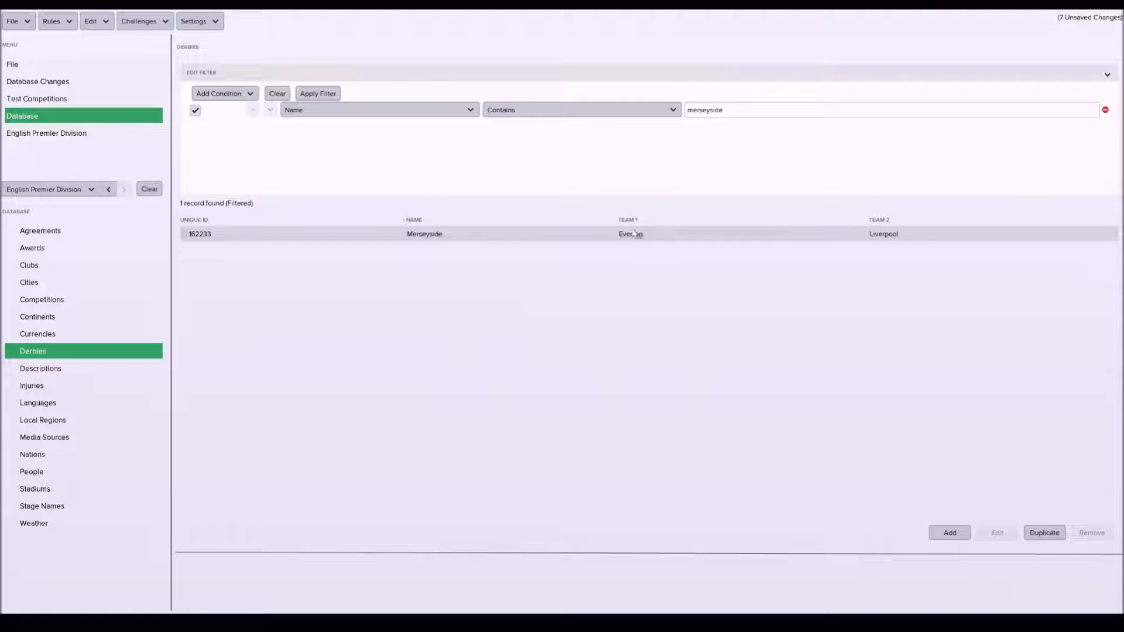
{"action": "double_click", "coordinate": [233, 238]}
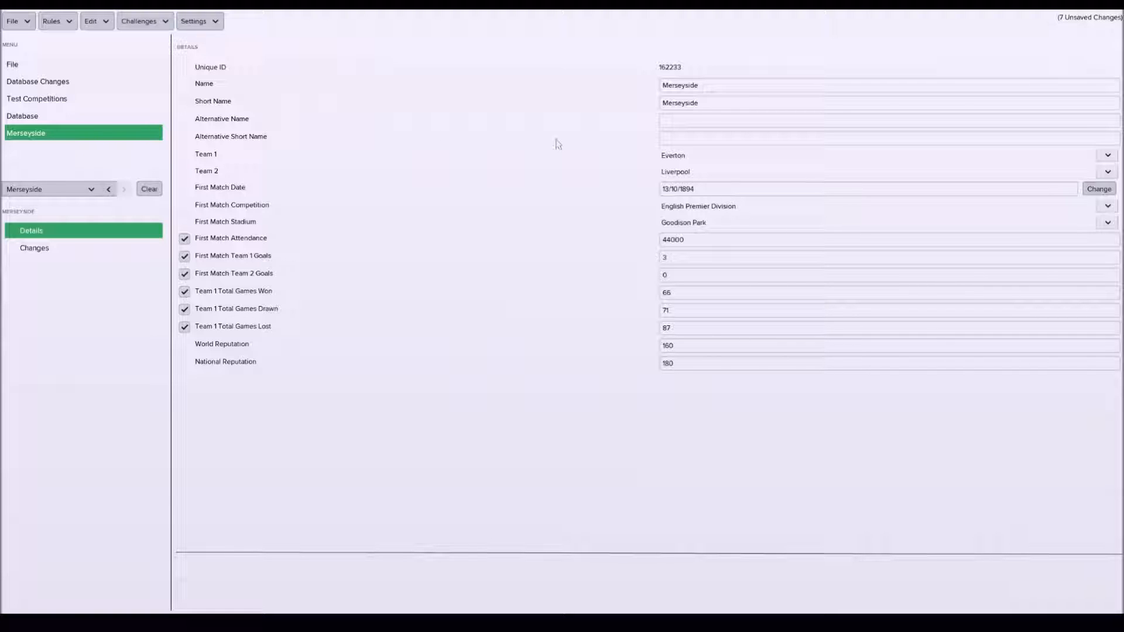
Filter the clubs database with a Name condition that contains "liverpool".
{"action": "left_click", "coordinate": [32, 119]}
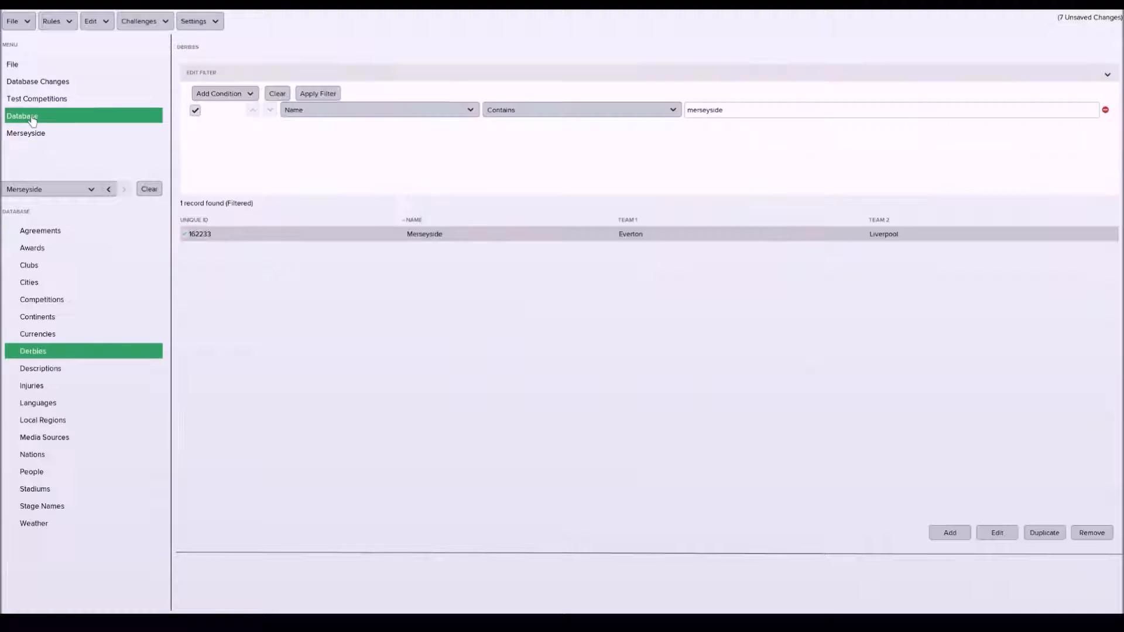
{"action": "left_click", "coordinate": [35, 267]}
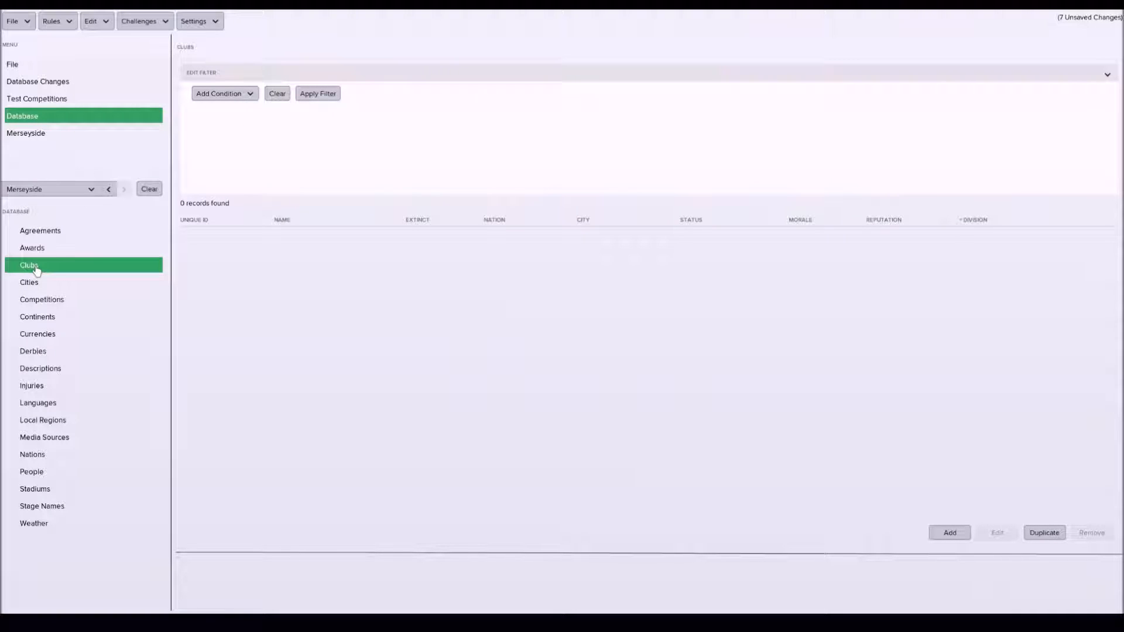
{"action": "left_click", "coordinate": [218, 95]}
{"action": "left_click", "coordinate": [247, 126]}
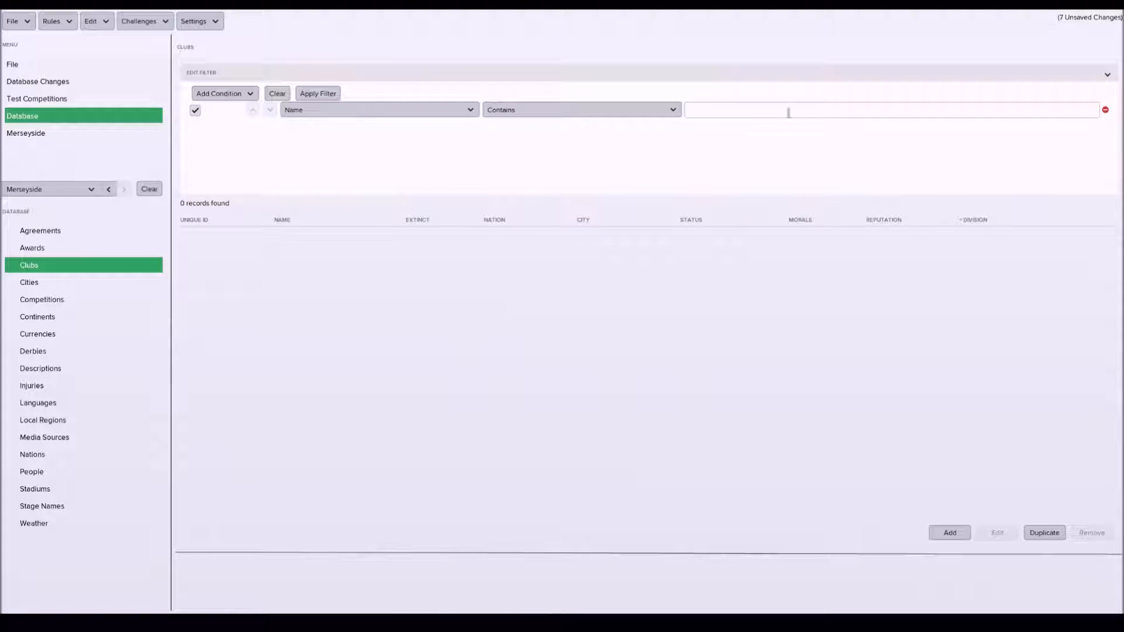
{"action": "left_click", "coordinate": [782, 109]}
{"action": "type", "text": "liverpool"}
{"action": "key", "text": "Return"}
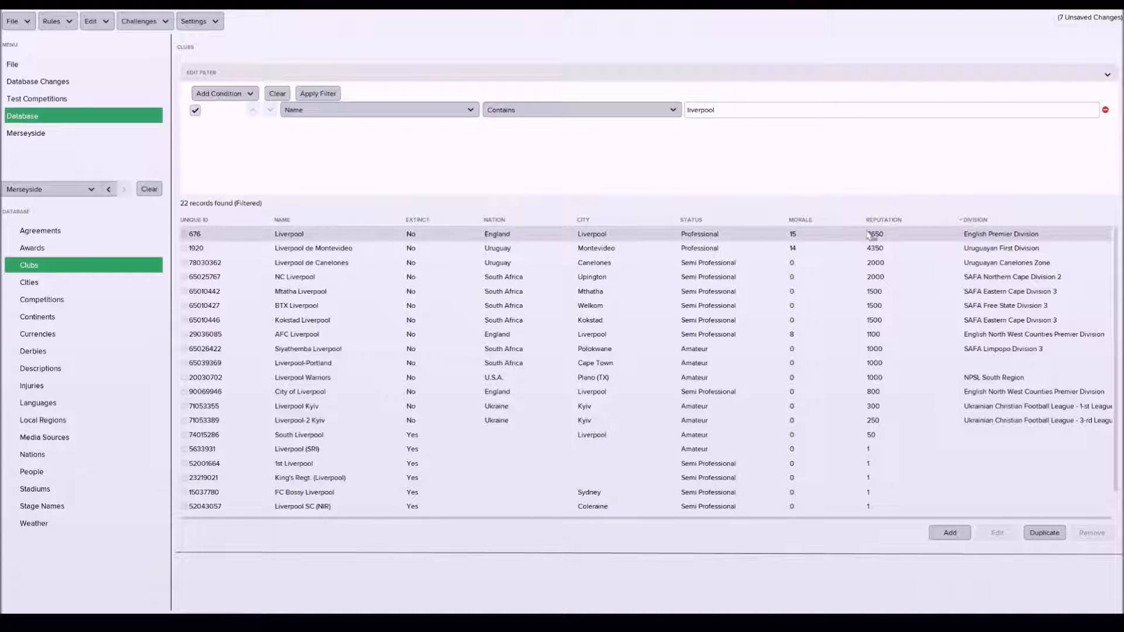
Open the English club Liverpool and examine the Everton entry among its rival clubs.
{"action": "double_click", "coordinate": [290, 235]}
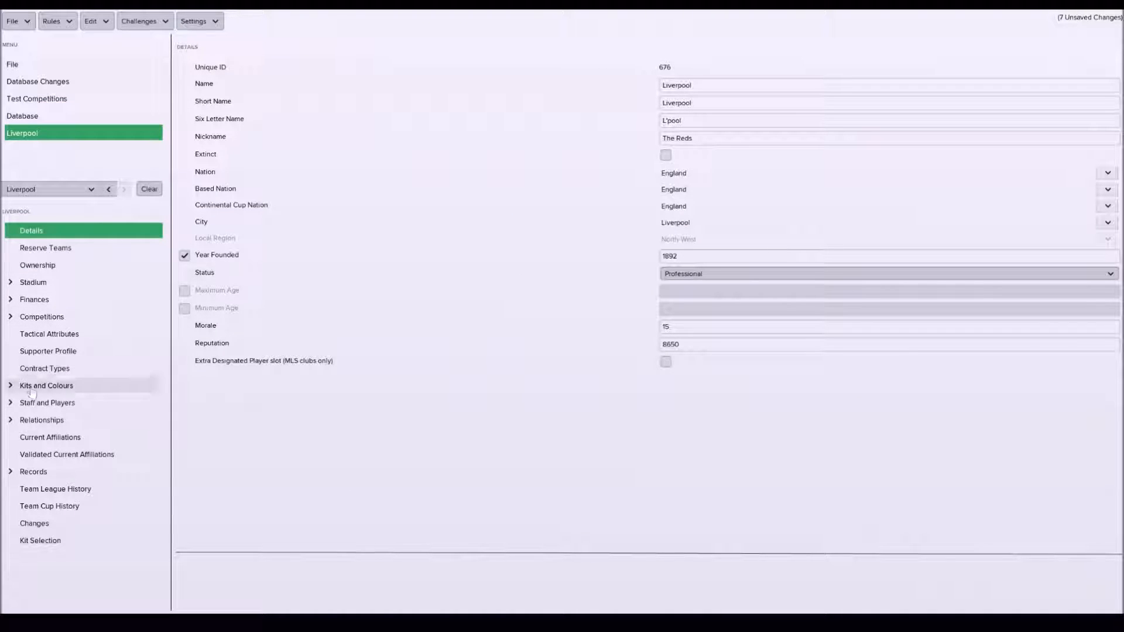
{"action": "left_click", "coordinate": [10, 421]}
{"action": "left_click", "coordinate": [42, 438]}
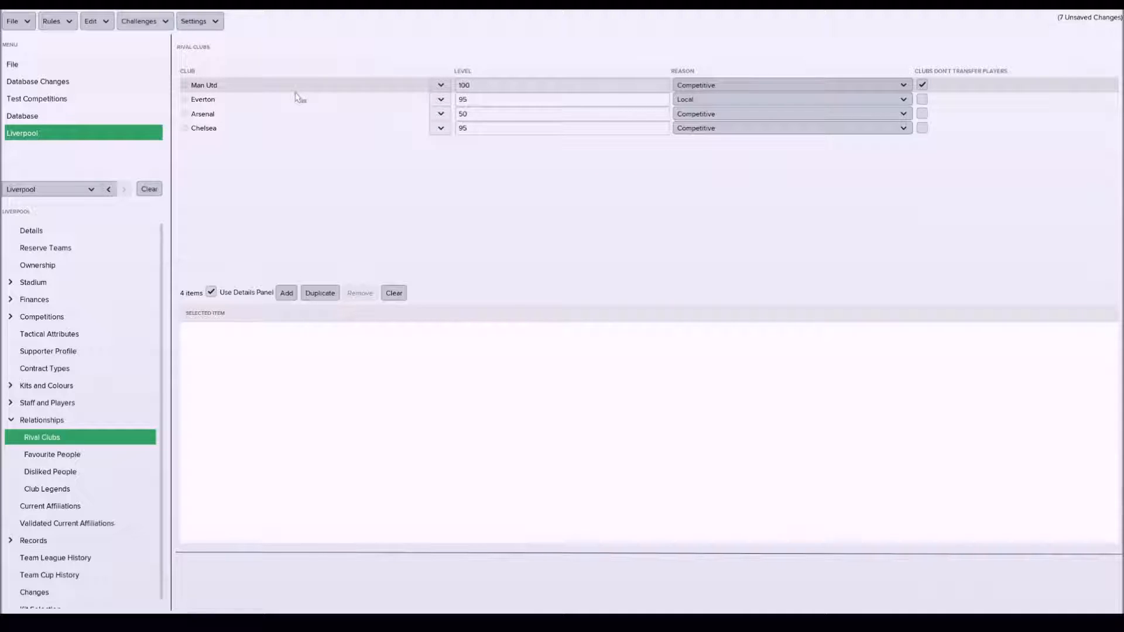
{"action": "left_click", "coordinate": [291, 99]}
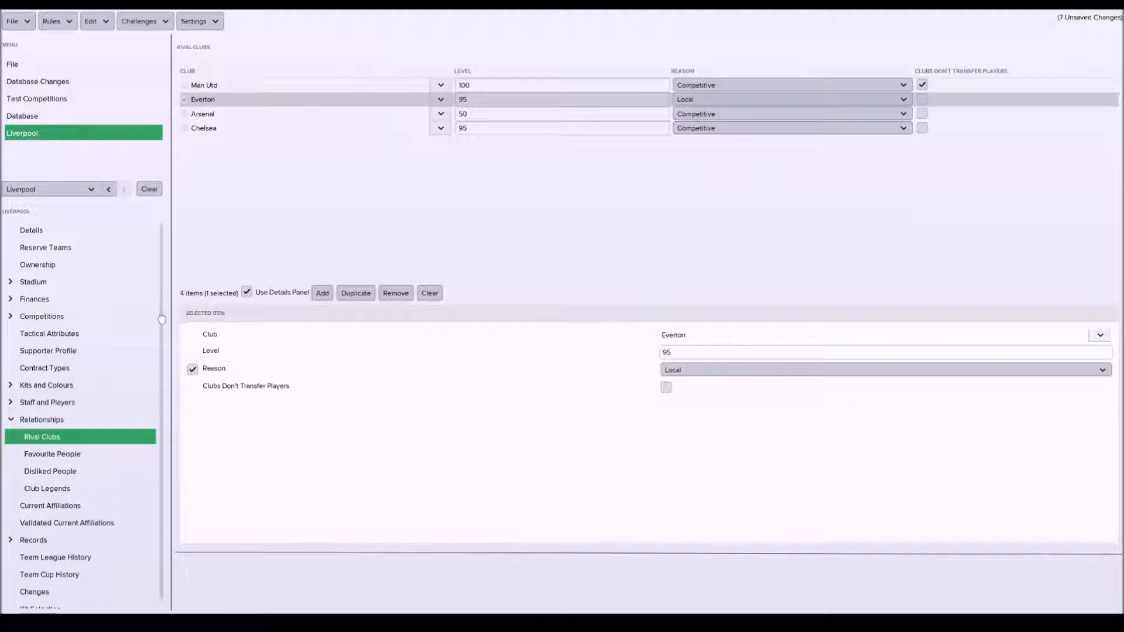
{"action": "scroll", "coordinate": [162, 317], "scroll_direction": "down", "scroll_amount": 1}
{"action": "left_click", "coordinate": [11, 413]}
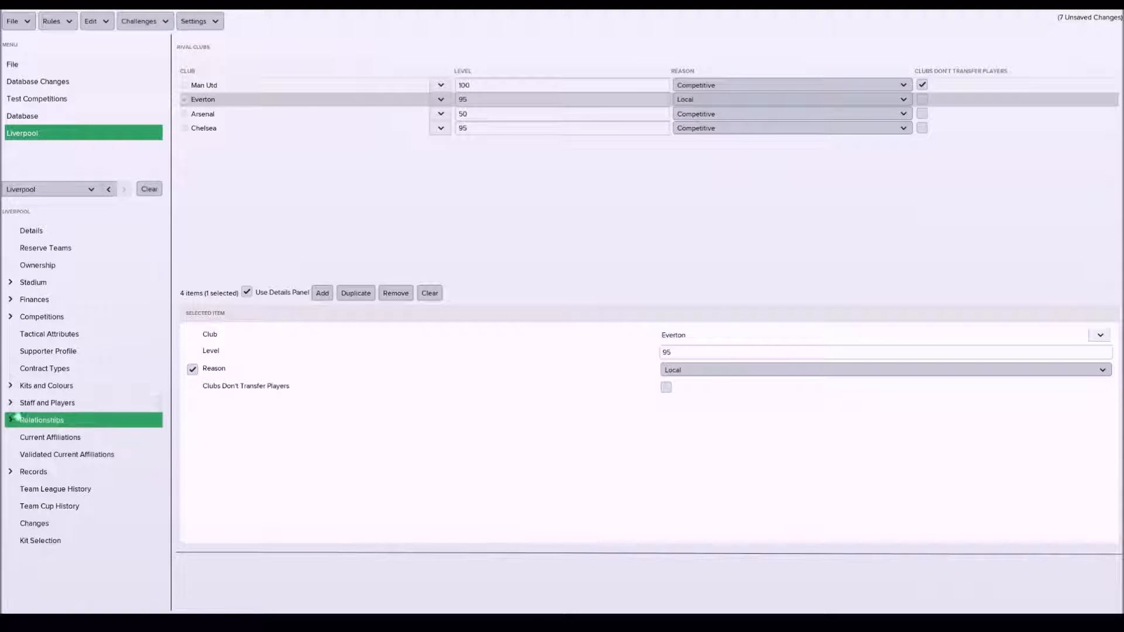
Review Liverpool's general details, ownership, reserve teams and tactical attributes.
{"action": "left_click", "coordinate": [31, 234]}
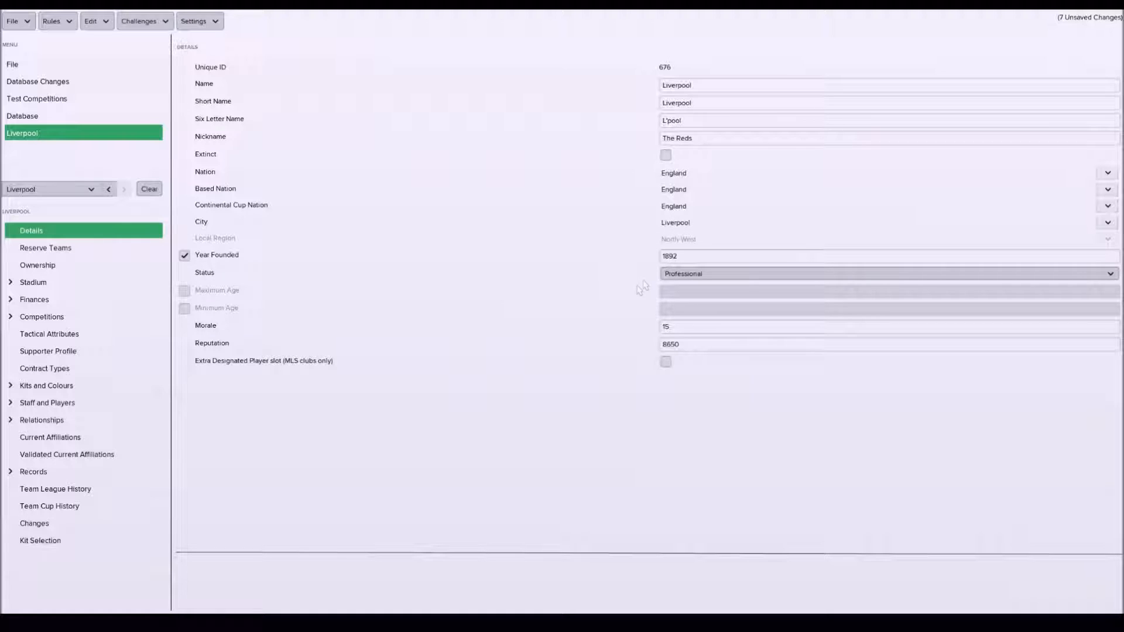
{"action": "left_click", "coordinate": [73, 250]}
{"action": "left_click", "coordinate": [72, 267]}
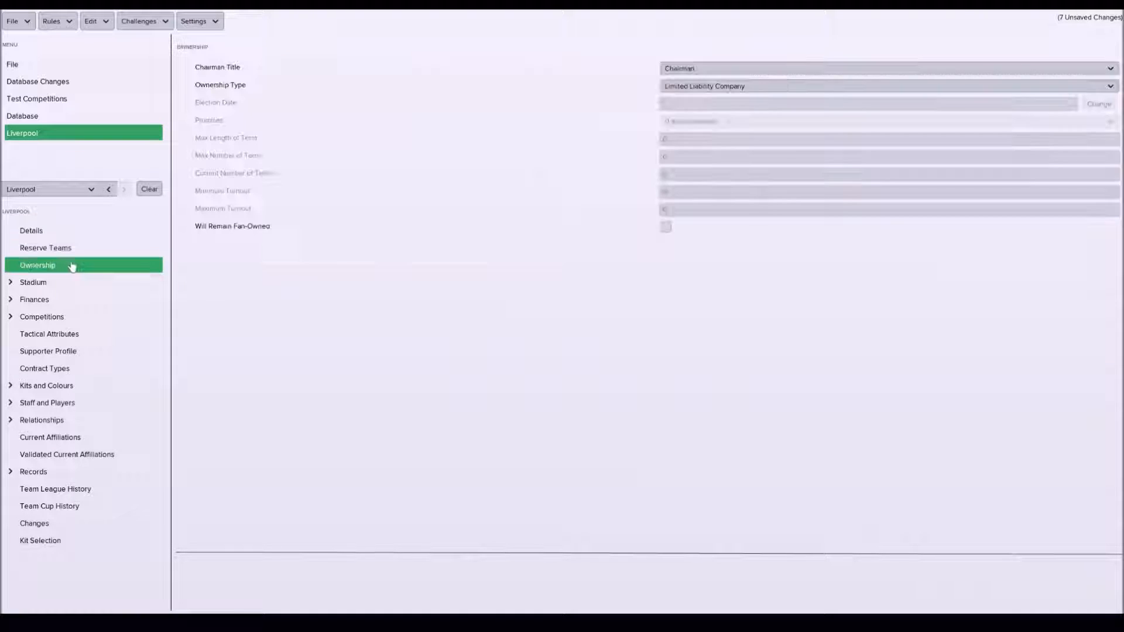
{"action": "left_click", "coordinate": [72, 251]}
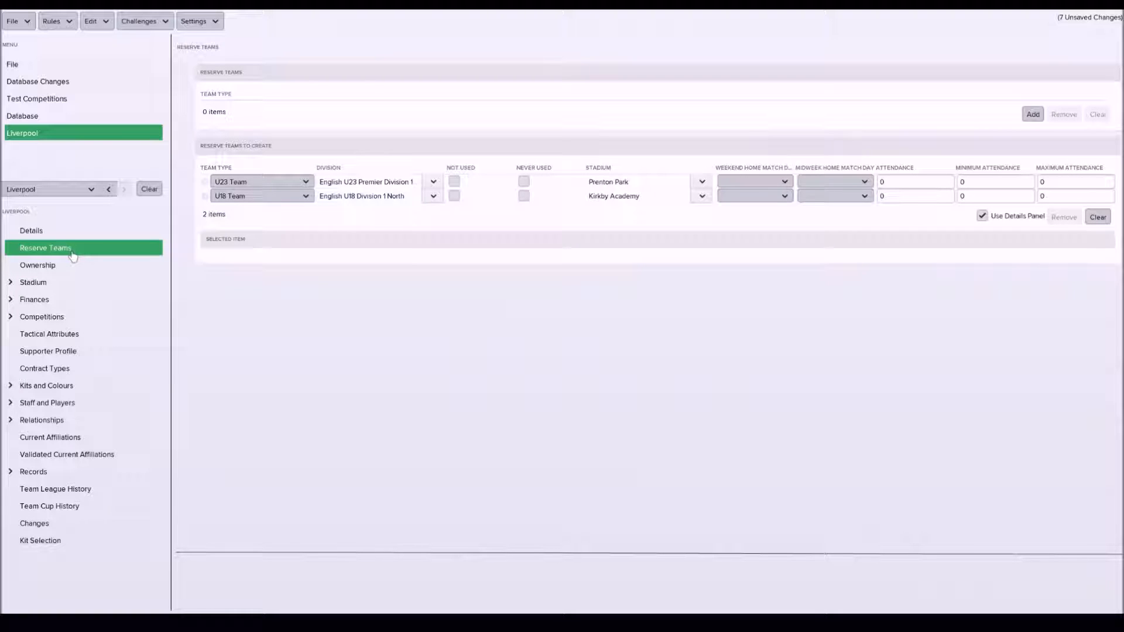
{"action": "left_click", "coordinate": [103, 335]}
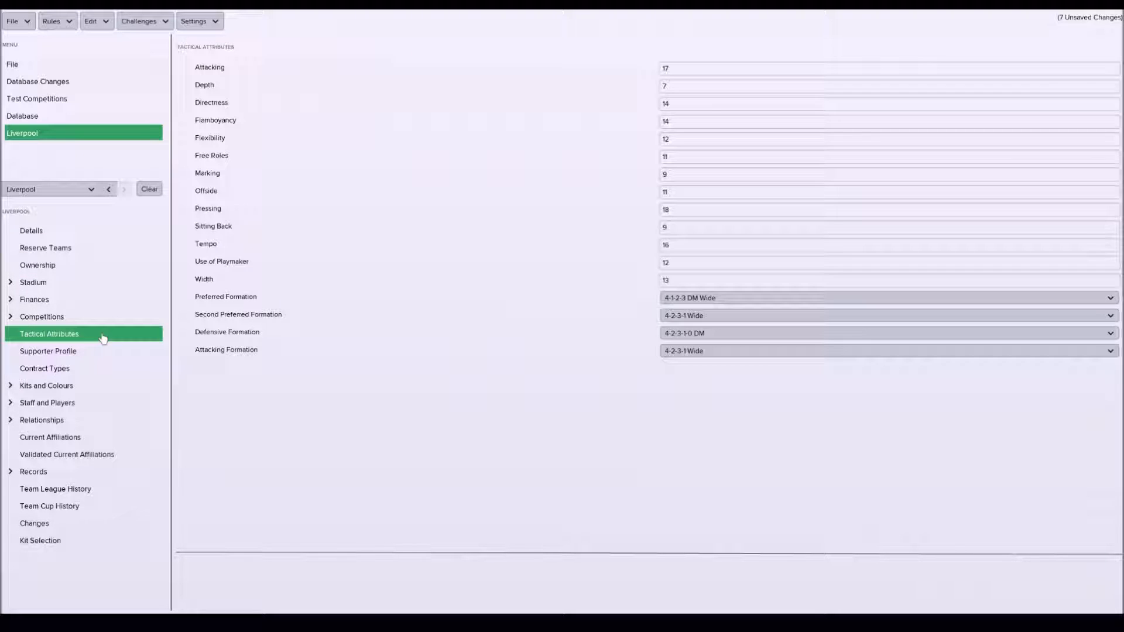
Examine Liverpool's general finances, including its balance and transfer budget.
{"action": "left_click", "coordinate": [47, 299]}
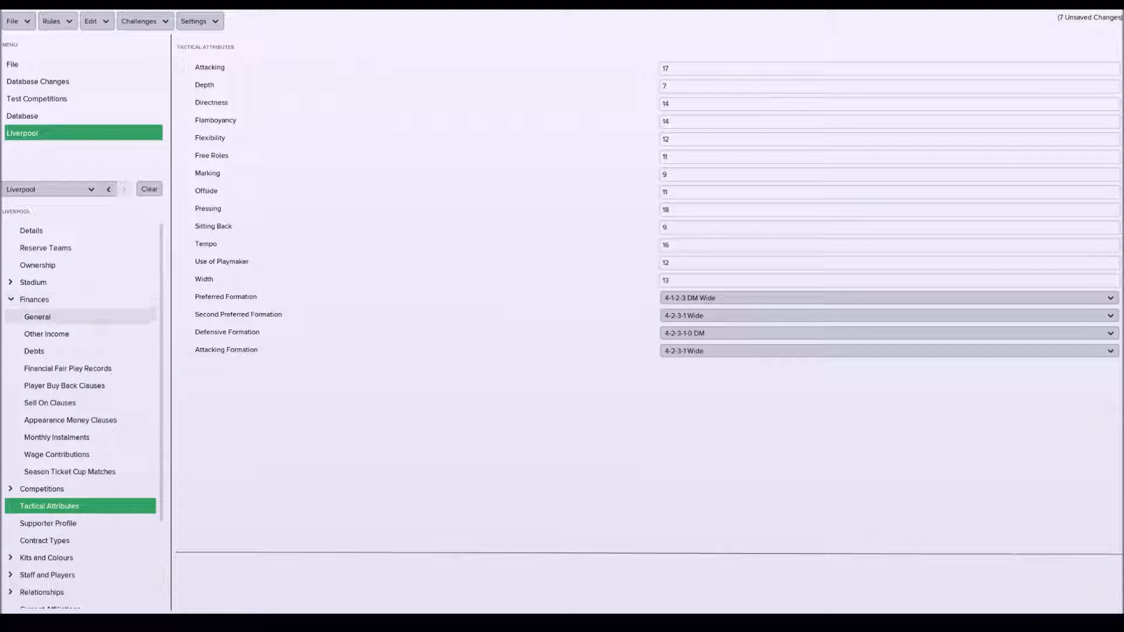
{"action": "left_click", "coordinate": [92, 320]}
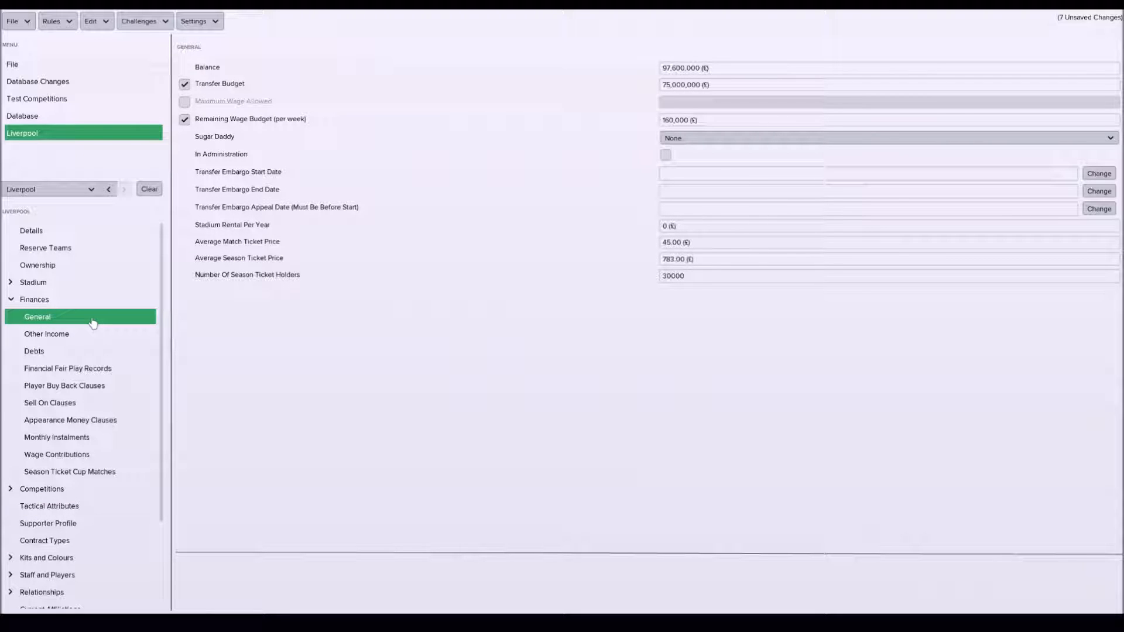
{"action": "left_click", "coordinate": [11, 299]}
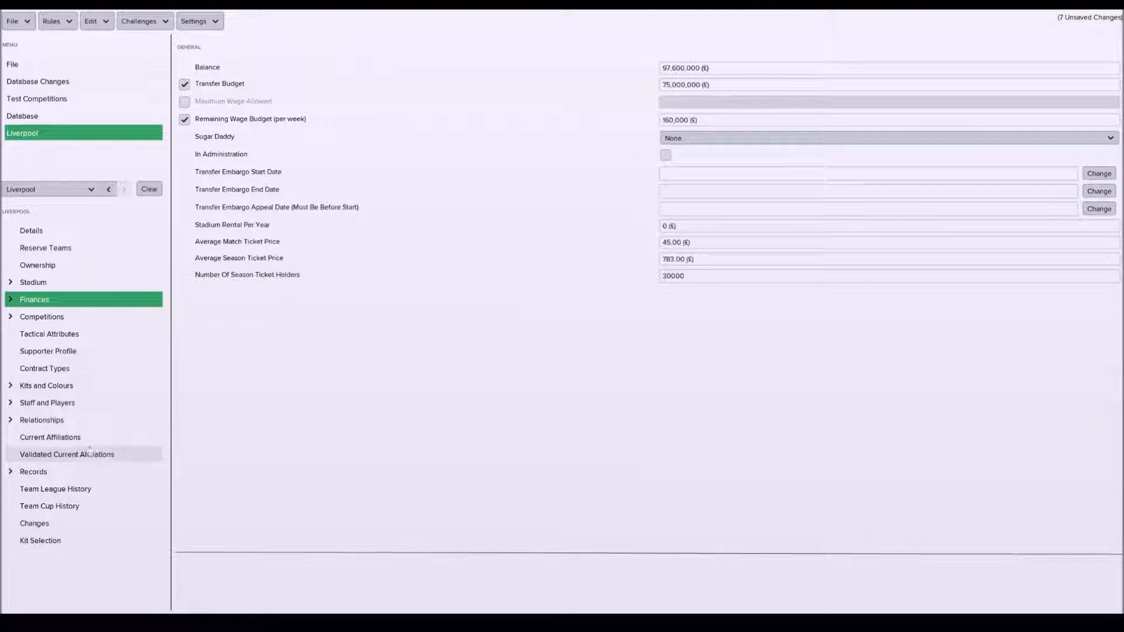
Inspect the affiliation type options for Liverpool Warriors in Liverpool's current affiliations and return to the filtered clubs list.
{"action": "left_click", "coordinate": [110, 439]}
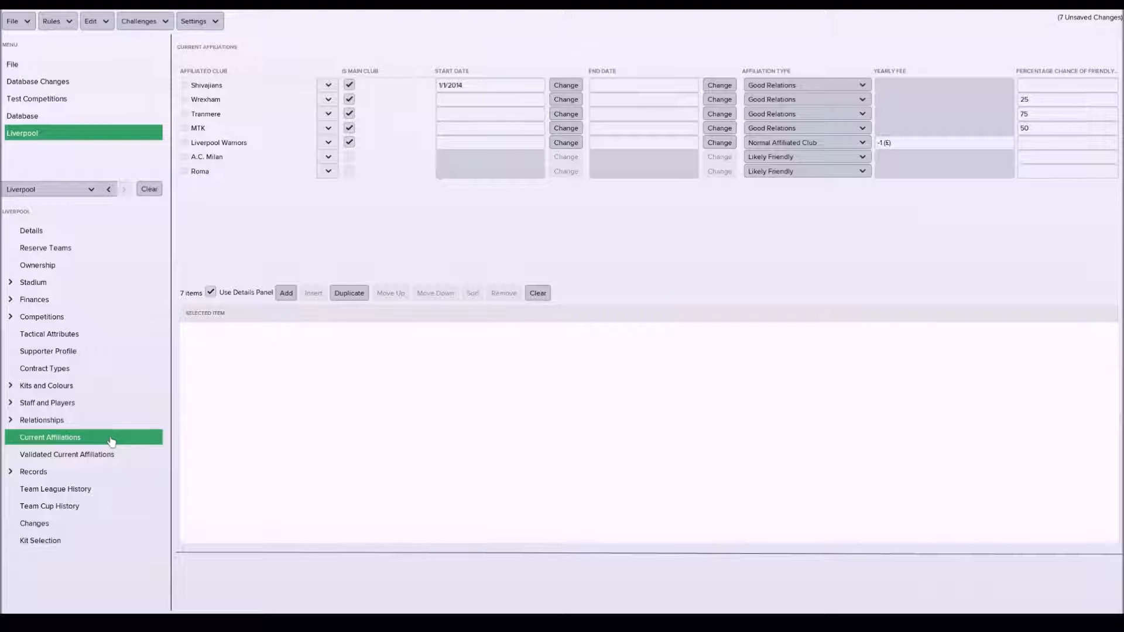
{"action": "left_click", "coordinate": [849, 144]}
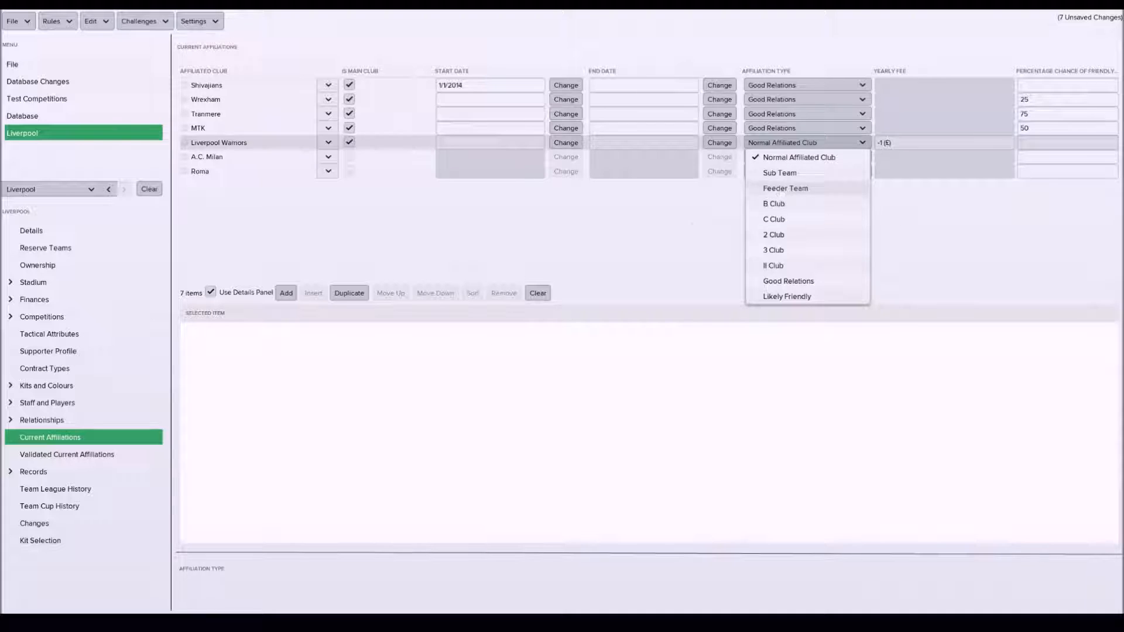
{"action": "left_click", "coordinate": [694, 229]}
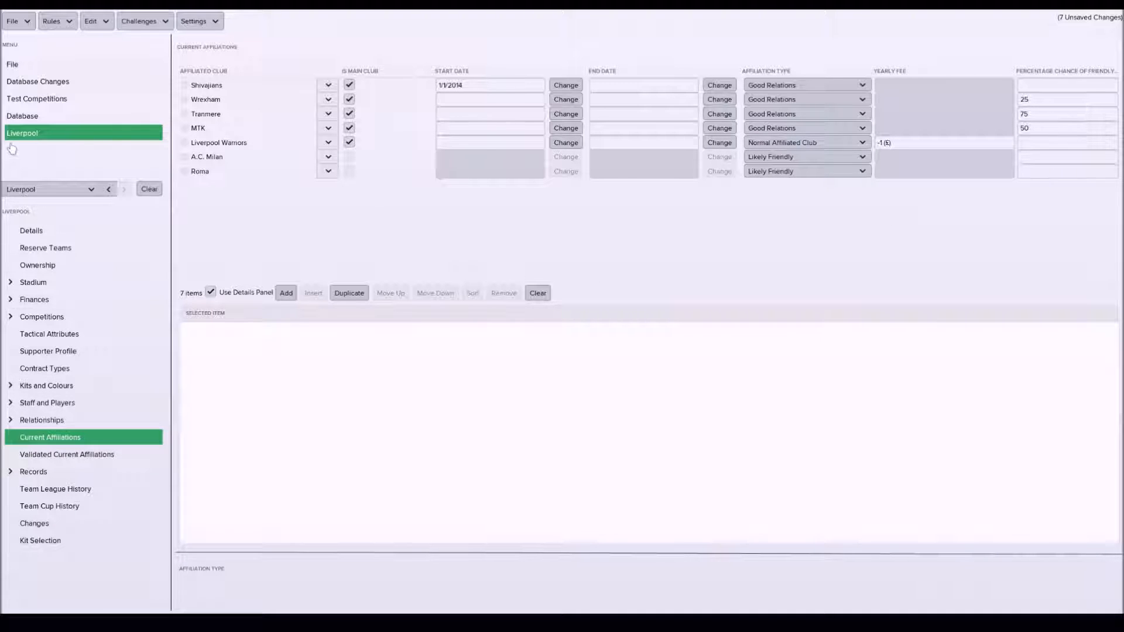
{"action": "left_click", "coordinate": [19, 120]}
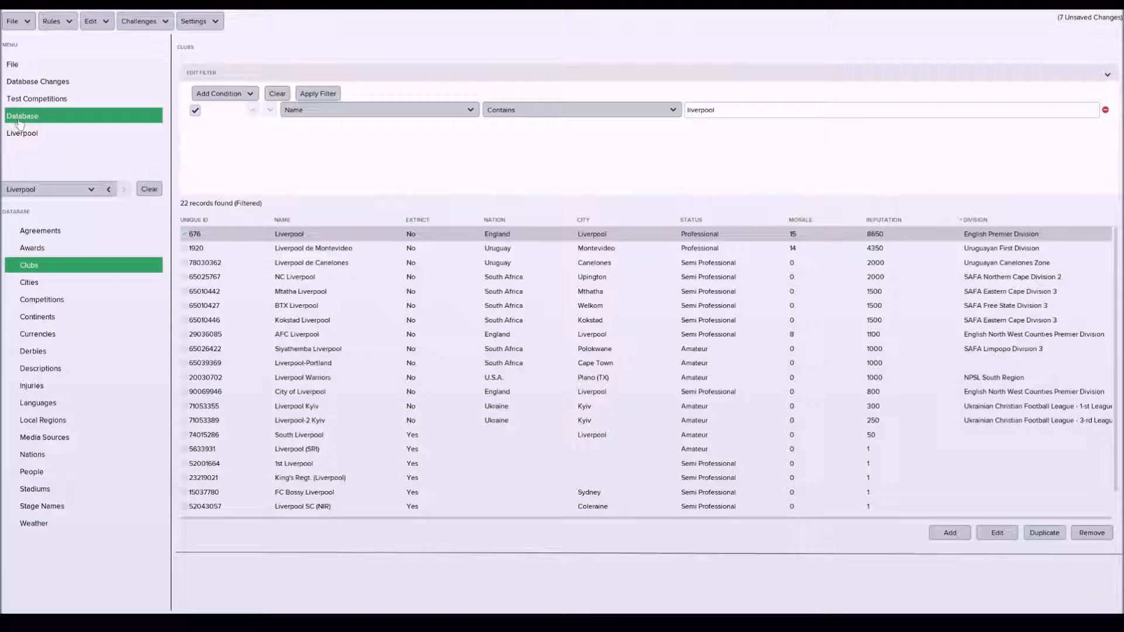